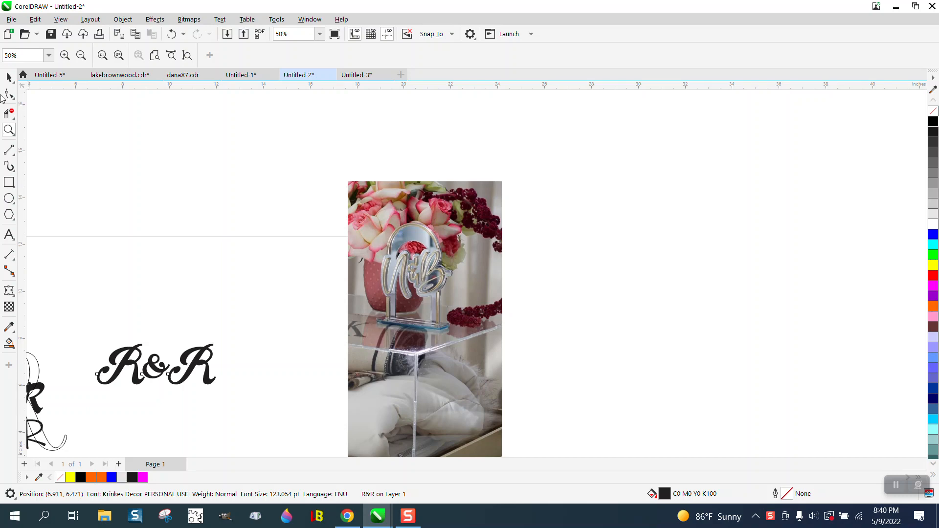
- Move the R&R text up beside the flower photo
left_click(9, 78)
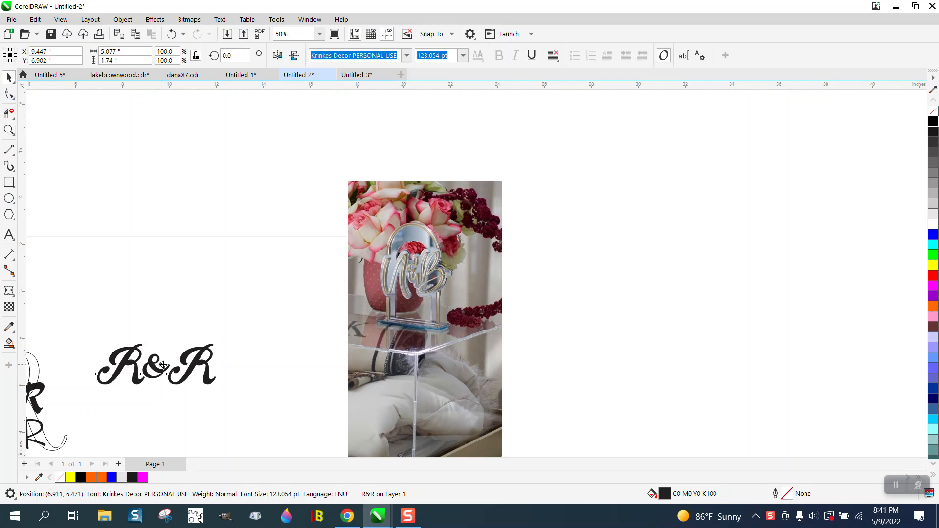
left_click_drag(167, 366, 272, 268)
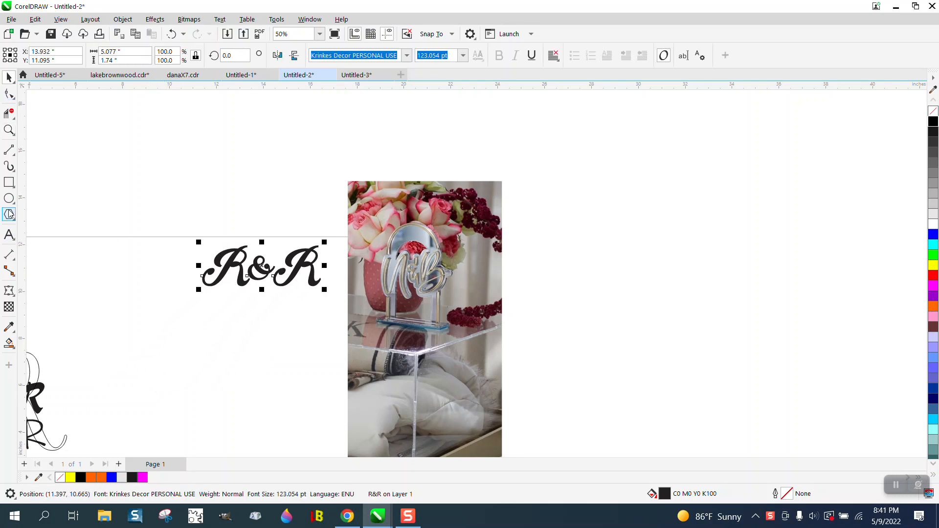
- Draw a rectangle about 4.17 by 6.57 inches beside the photo and round both upper corners with a 5-inch radius
left_click(9, 182)
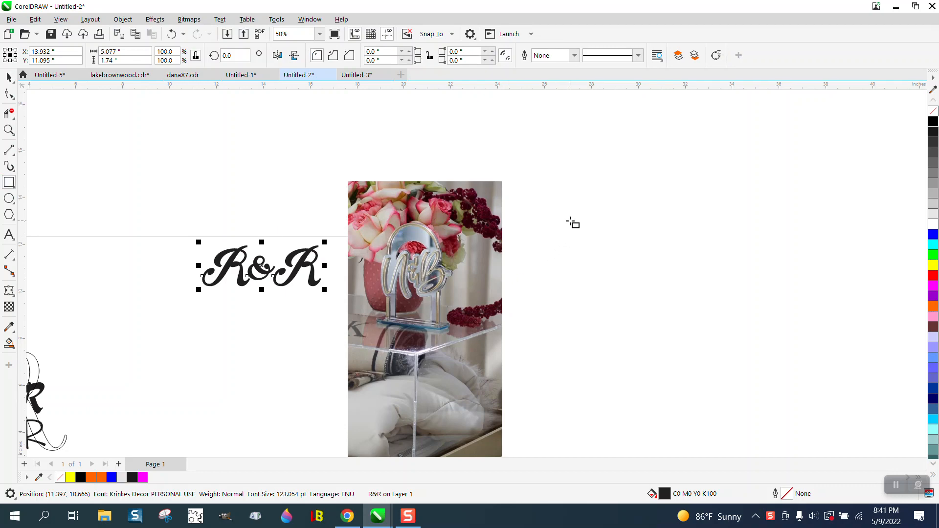
left_click_drag(570, 221, 668, 375)
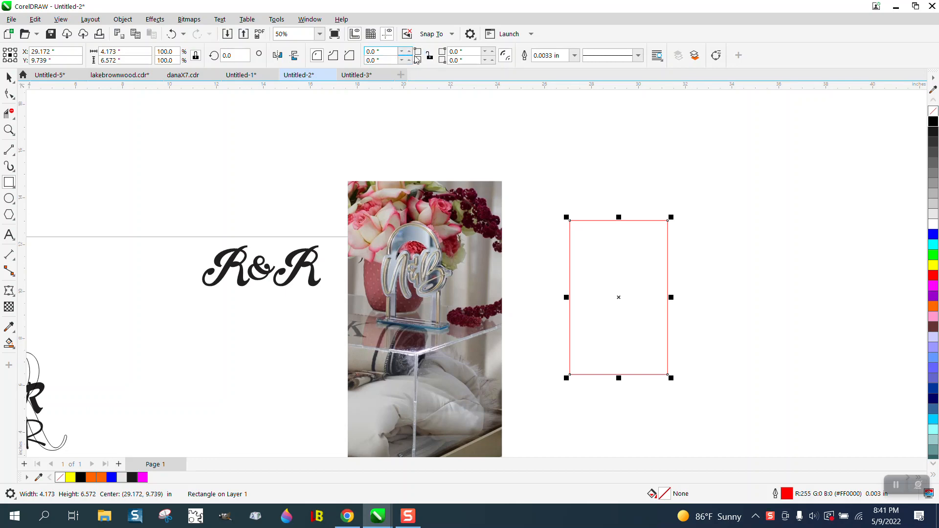
left_click_drag(382, 52, 354, 57)
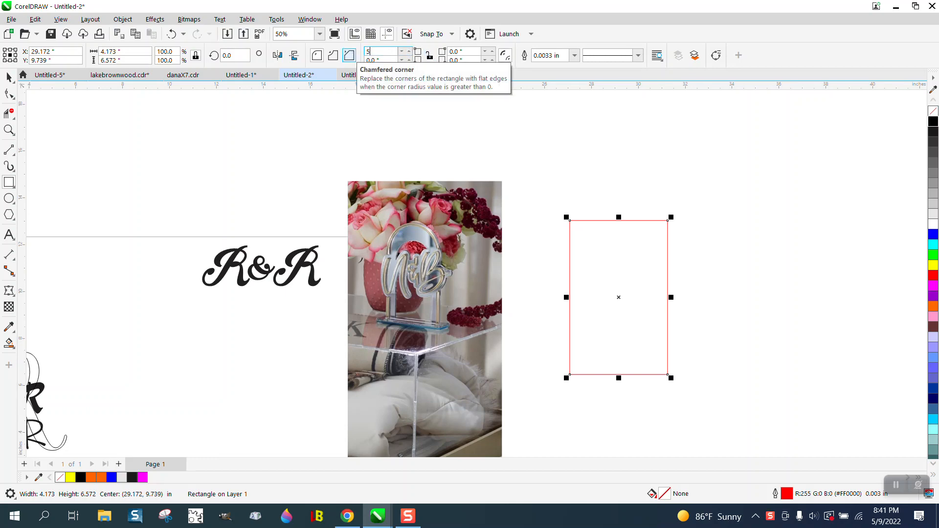
type("5")
left_click(448, 53)
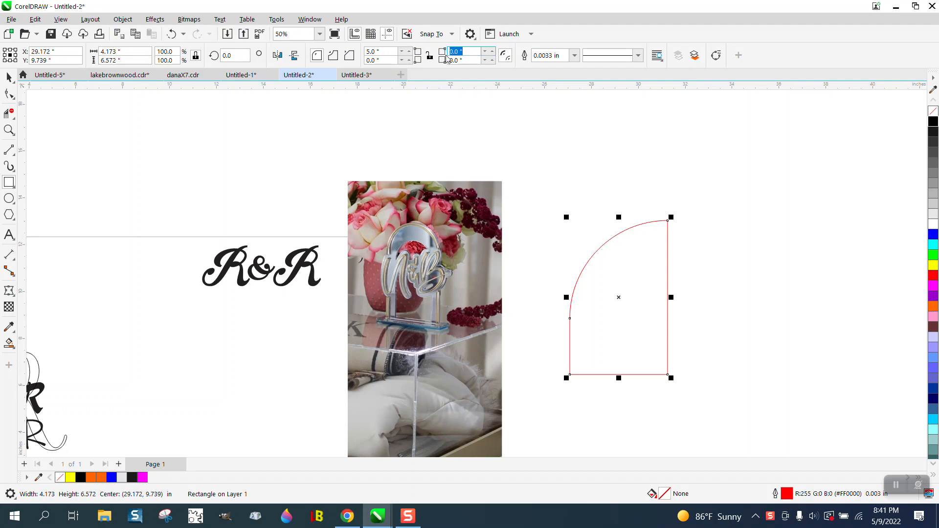
type("5")
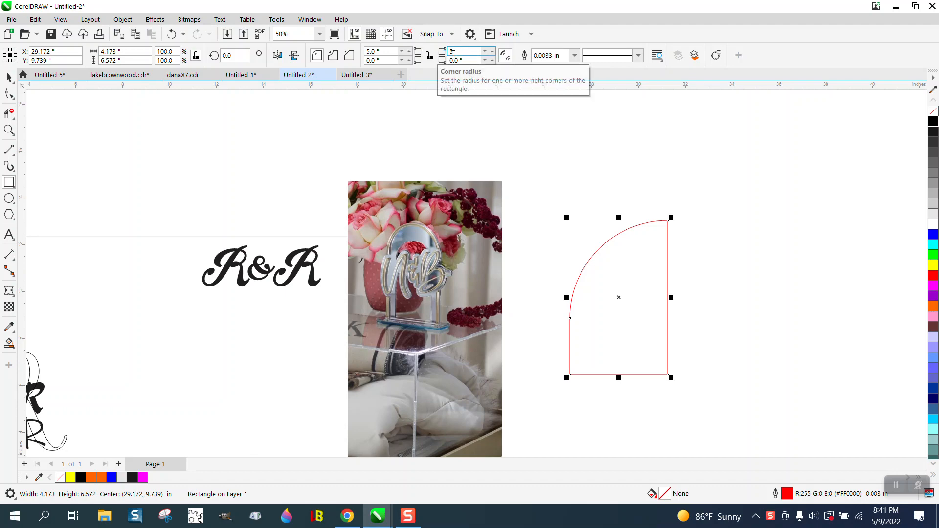
key("Return")
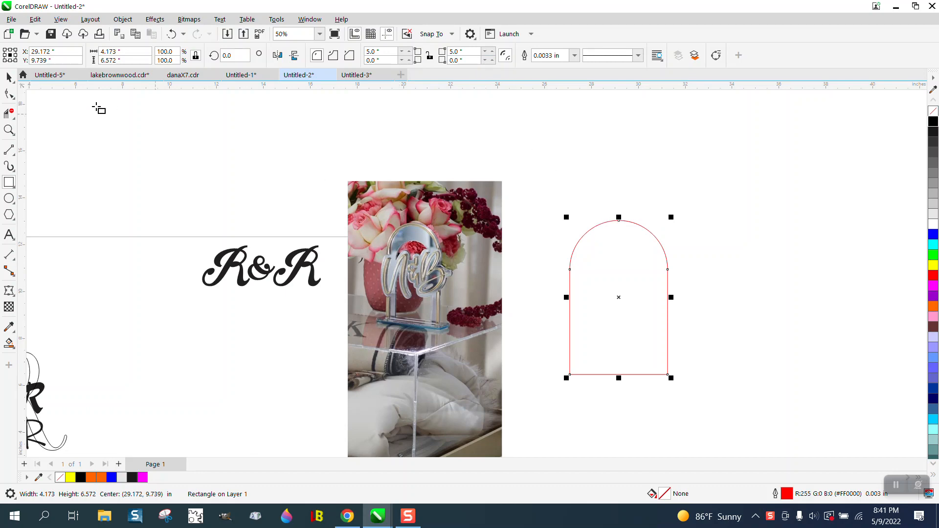
left_click(8, 76)
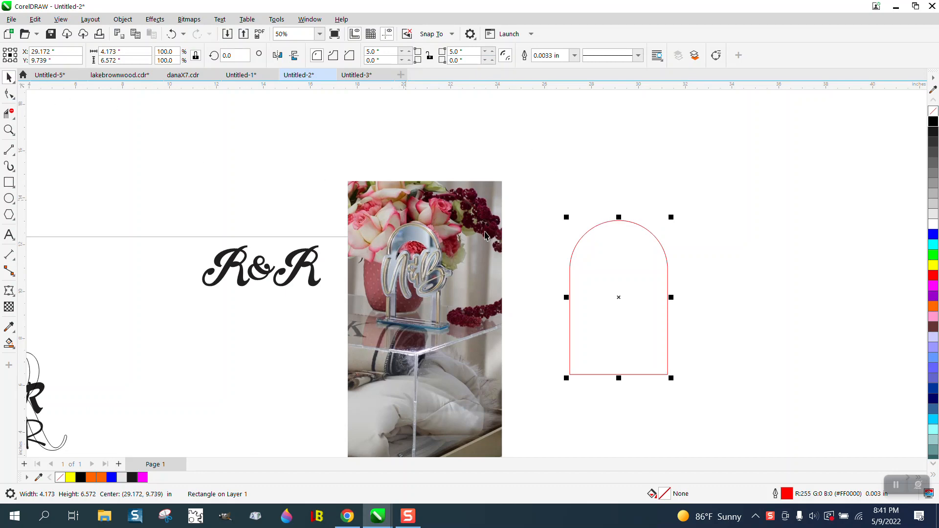
- Try a one-step inside contour with a 0.1-inch offset on the arch and undo it
left_click(597, 287)
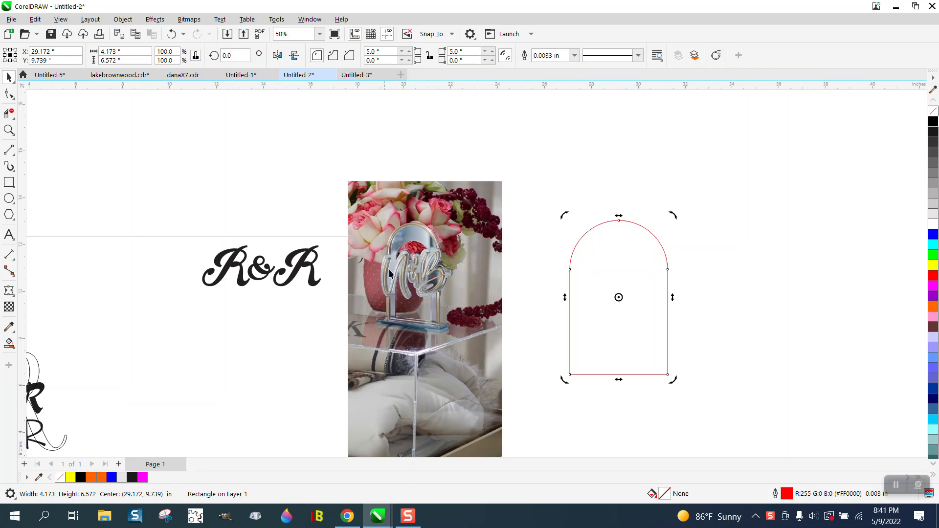
left_click(9, 130)
left_click_drag(368, 223, 544, 344)
scroll(104, 169, "down", 1)
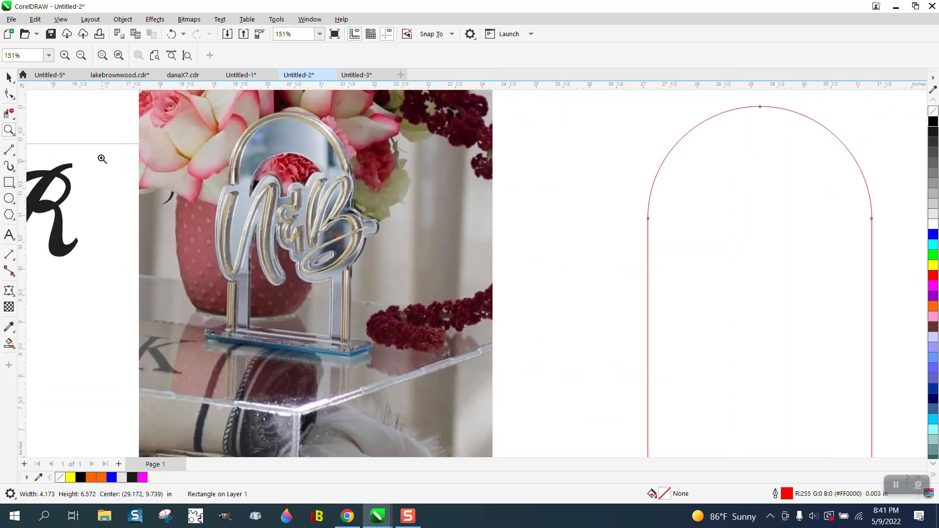
scroll(528, 247, "down", 2)
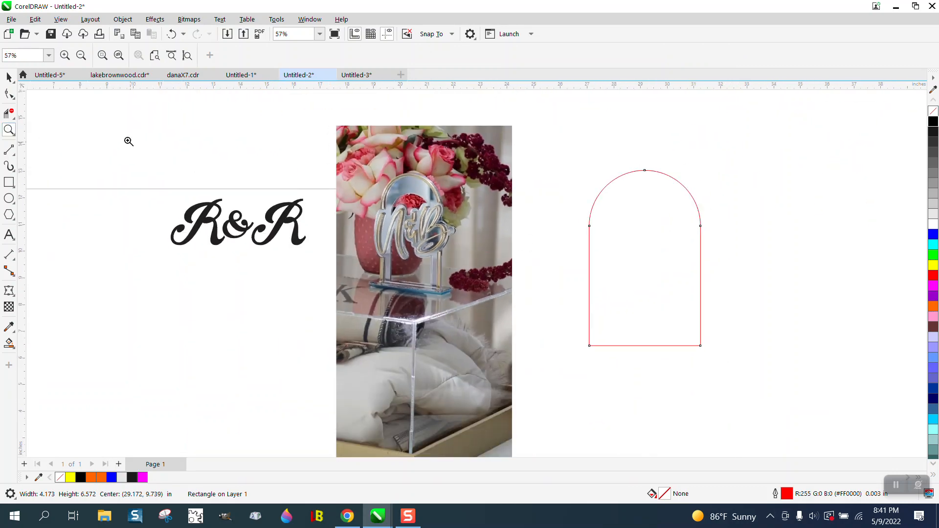
left_click(9, 78)
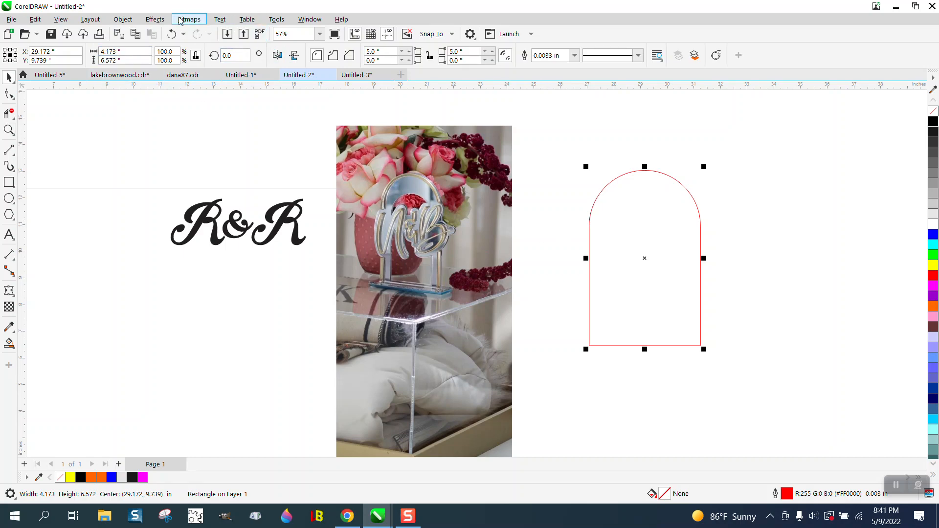
left_click(156, 20)
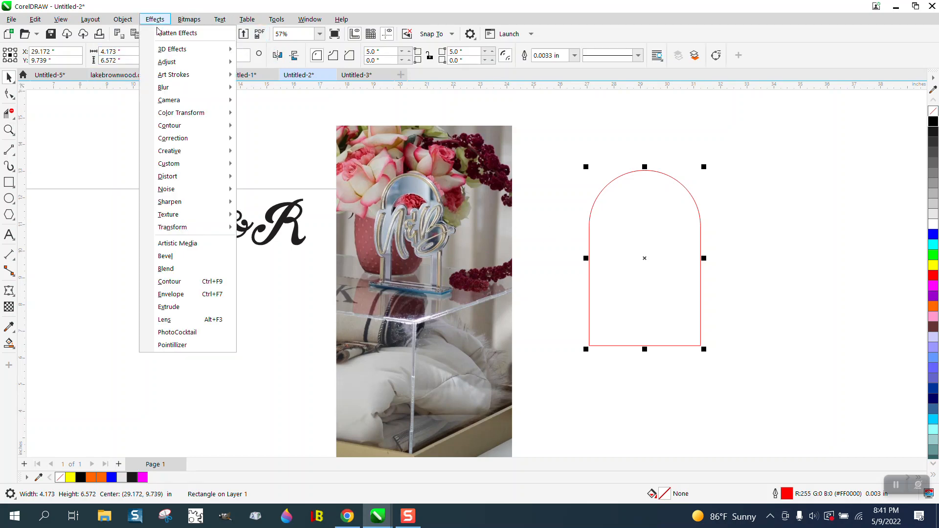
left_click(180, 282)
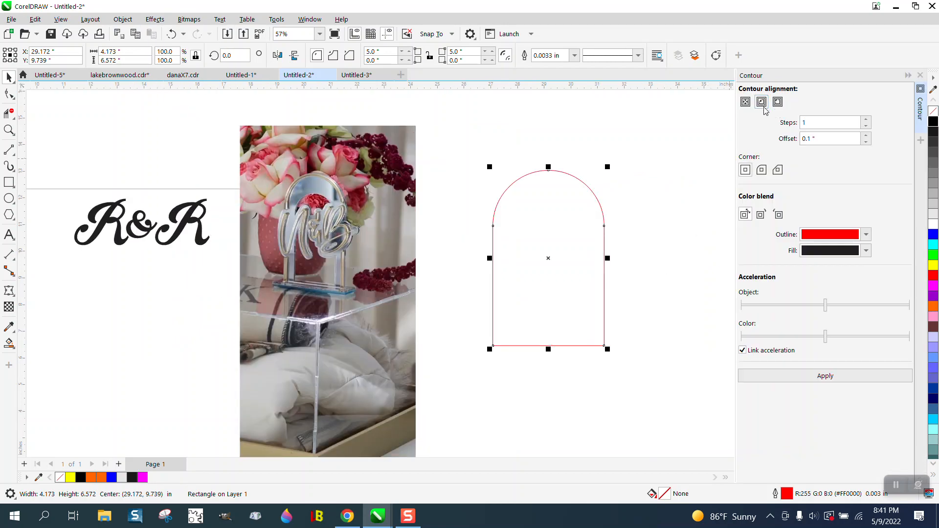
left_click(822, 377)
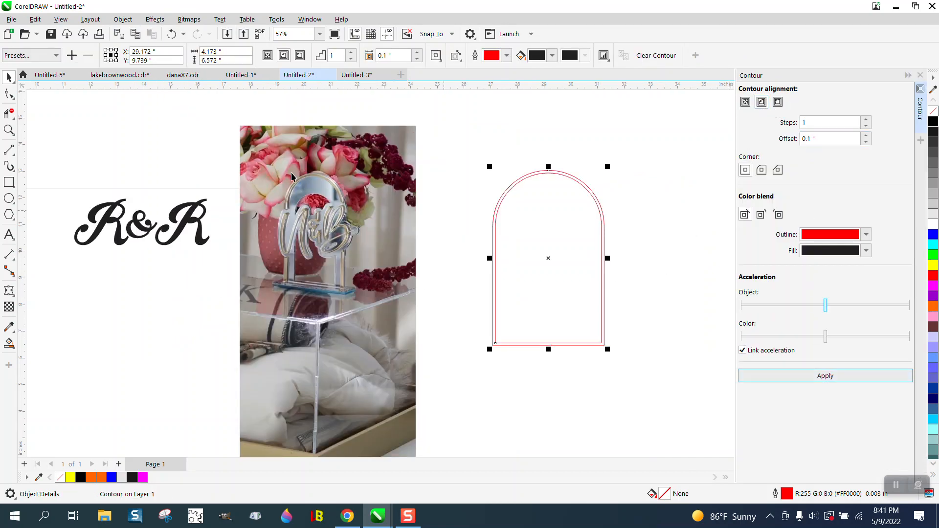
left_click(171, 34)
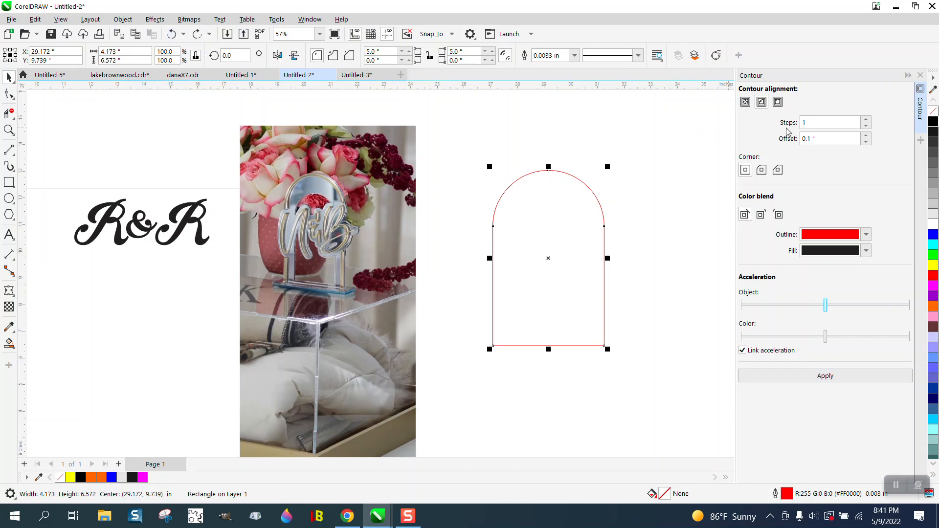
- Try the arch's inside contour with a 0.75-inch offset and undo it
left_click_drag(830, 139, 788, 140)
type(".7")
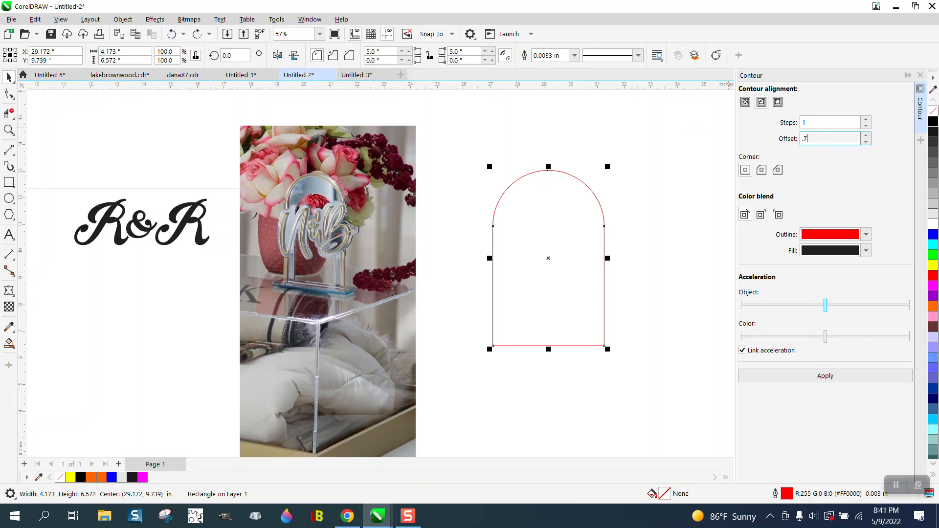
type("5")
left_click(826, 377)
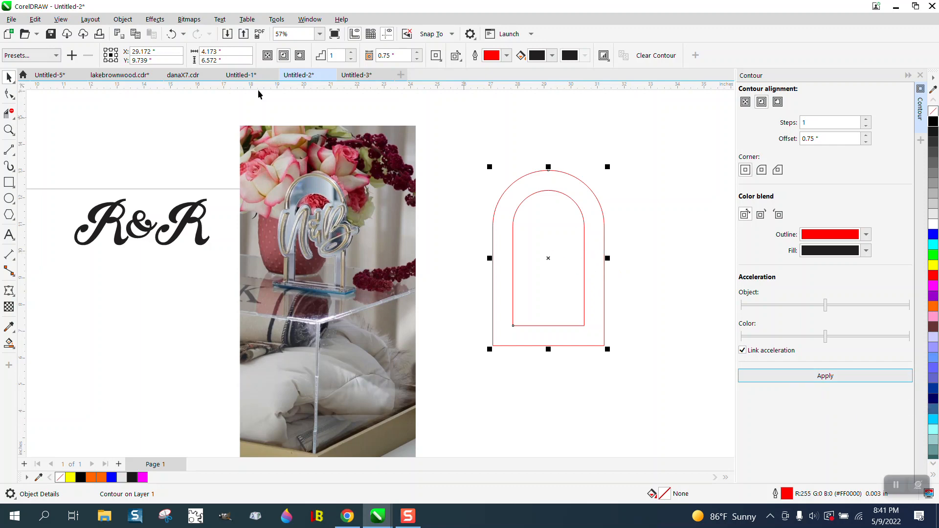
left_click(171, 34)
- Apply a one-step inside contour with a 0.5-inch offset to the arch and break the contour apart
left_click_drag(826, 139, 767, 146)
type(".5")
key("Return")
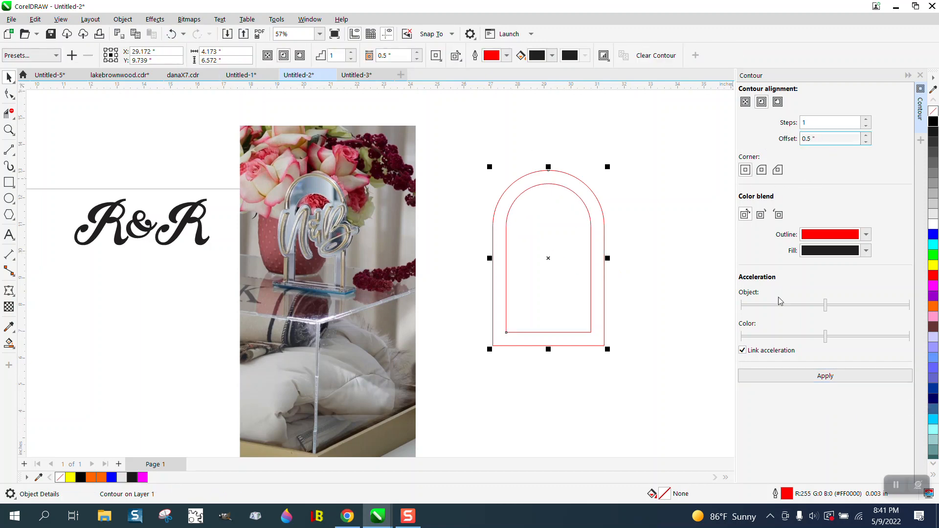
left_click(123, 20)
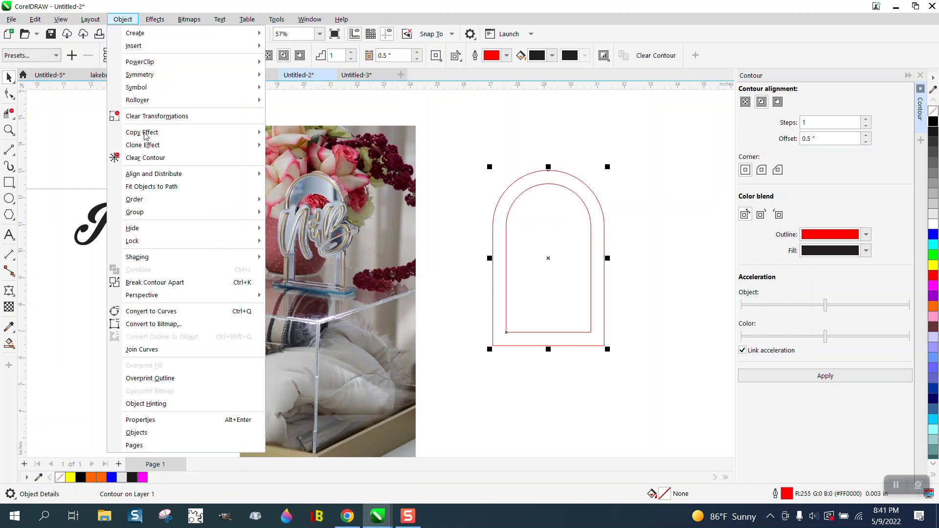
left_click(178, 282)
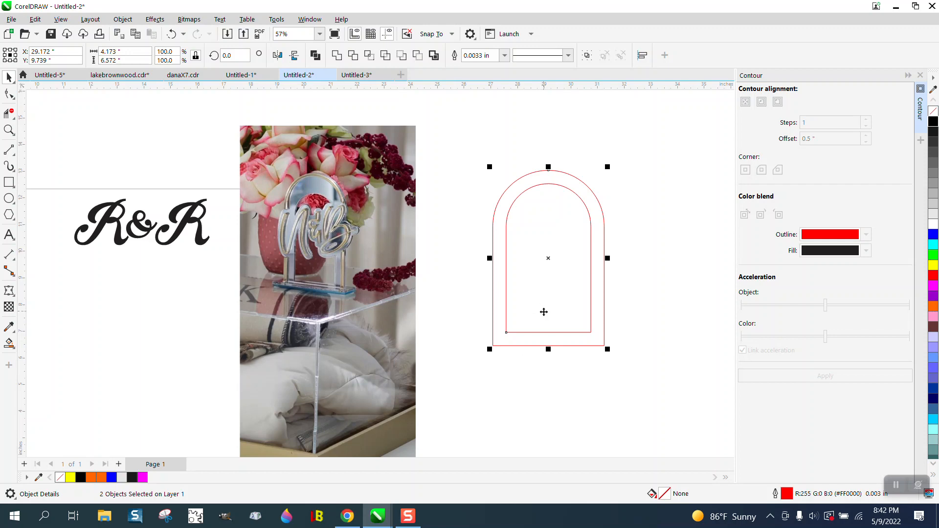
- Draw two vertical 2-point lines about 1 inch long from the inner arch's lower corners down past the outer arch's bottom edge
left_click(8, 130)
left_click_drag(470, 287, 668, 377)
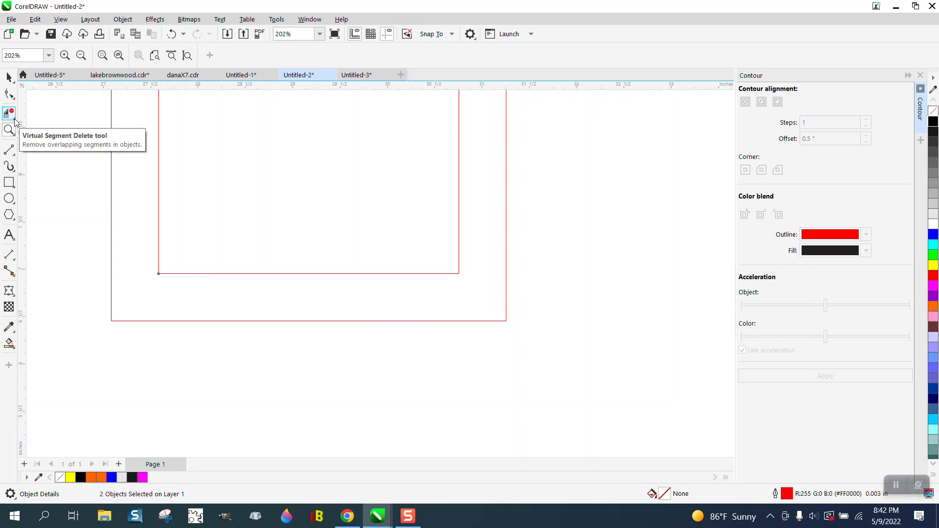
left_click(15, 157)
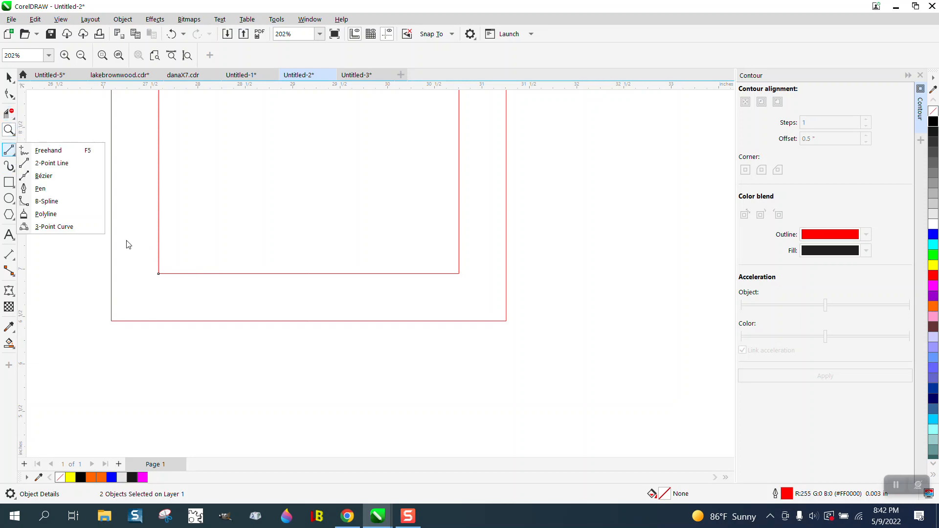
left_click(51, 163)
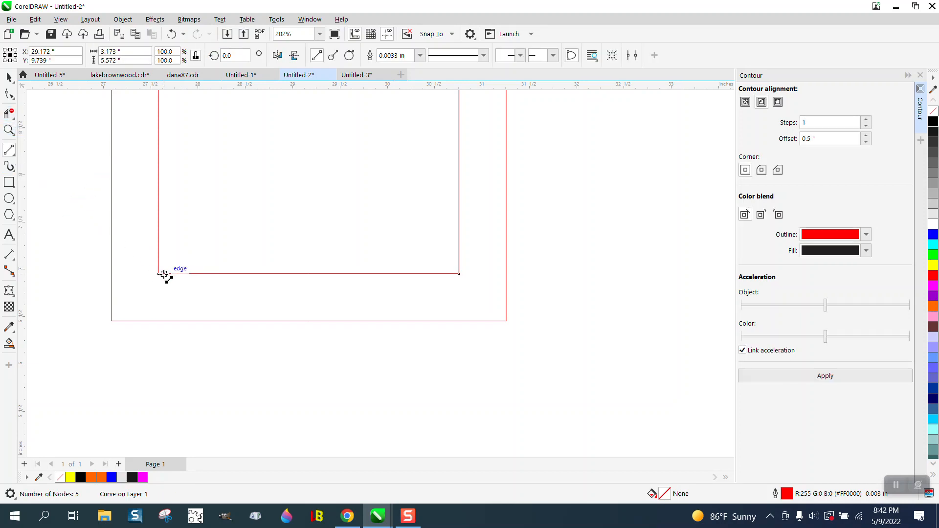
left_click_drag(159, 274, 158, 366)
left_click_drag(459, 274, 460, 374)
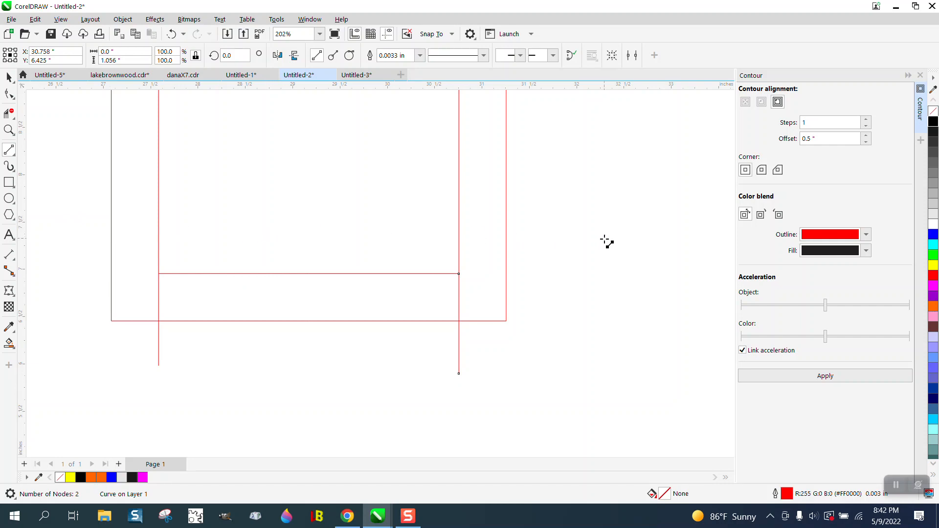
left_click_drag(604, 273, 606, 325)
key("Delete")
- Remove the inner arch's bottom edge, the outer bottom segment between the legs and the overhanging line ends with Virtual Segment Delete
left_click(9, 113)
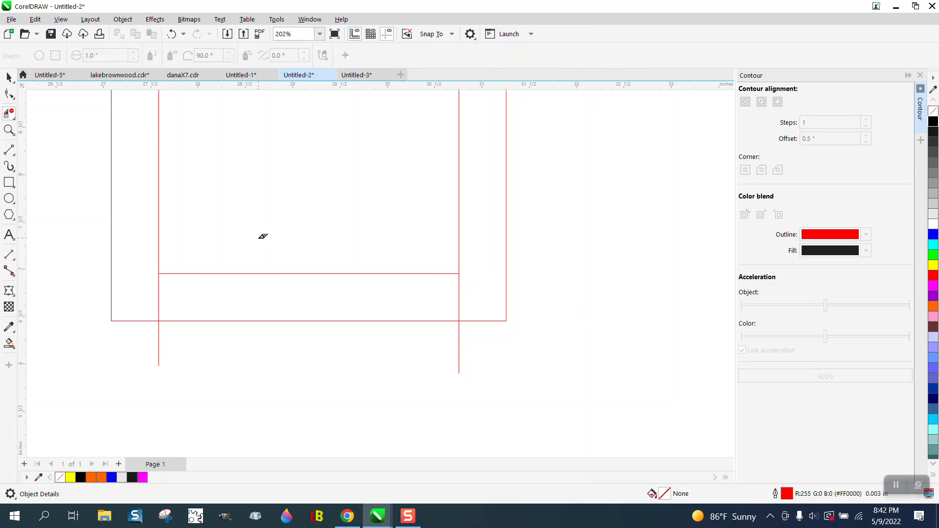
left_click_drag(256, 275, 258, 277)
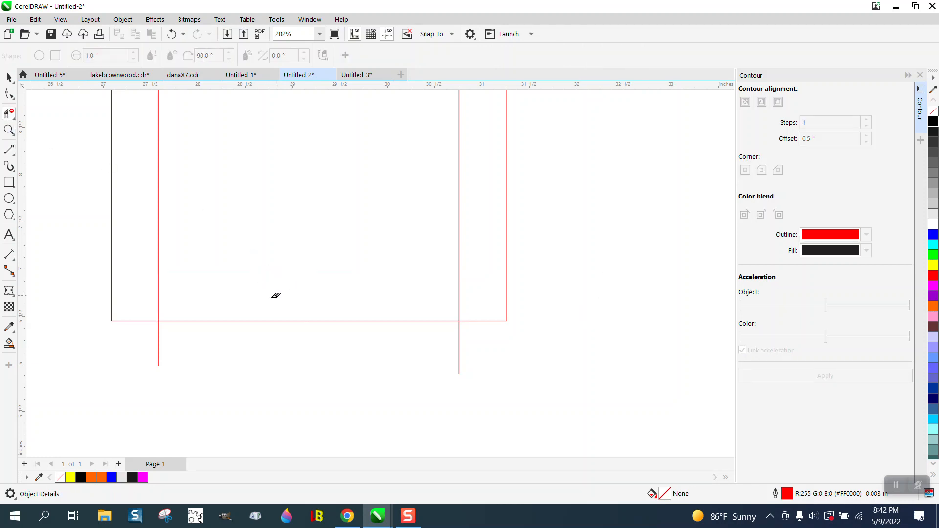
left_click_drag(457, 357, 458, 358)
left_click_drag(303, 346, 304, 349)
scroll(367, 337, "down", 5)
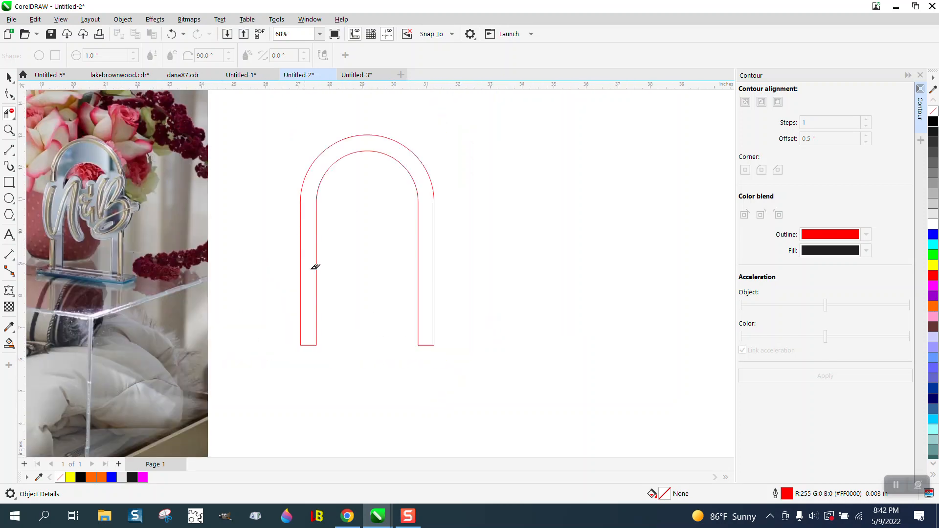
- Move the R&R text to the empty area just right of the open arch
scroll(347, 252, "down", 2)
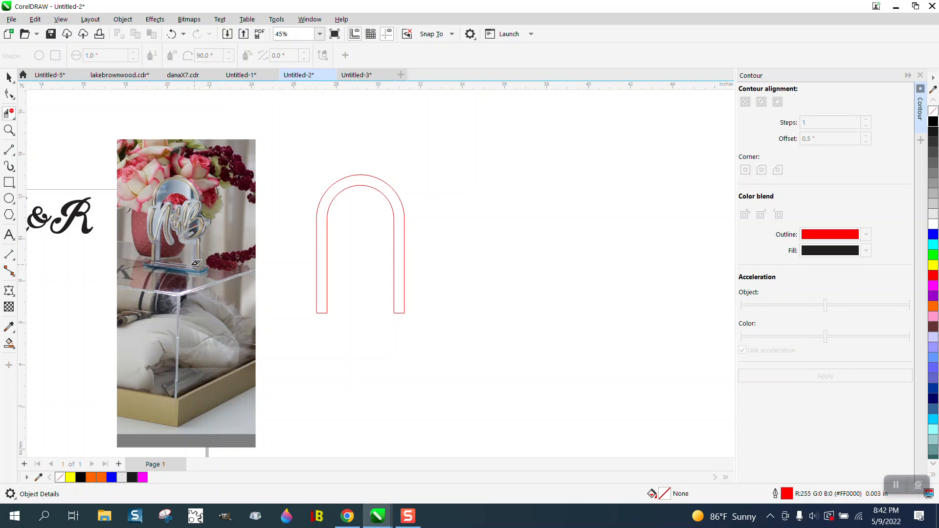
scroll(191, 254, "down", 1)
left_click(9, 77)
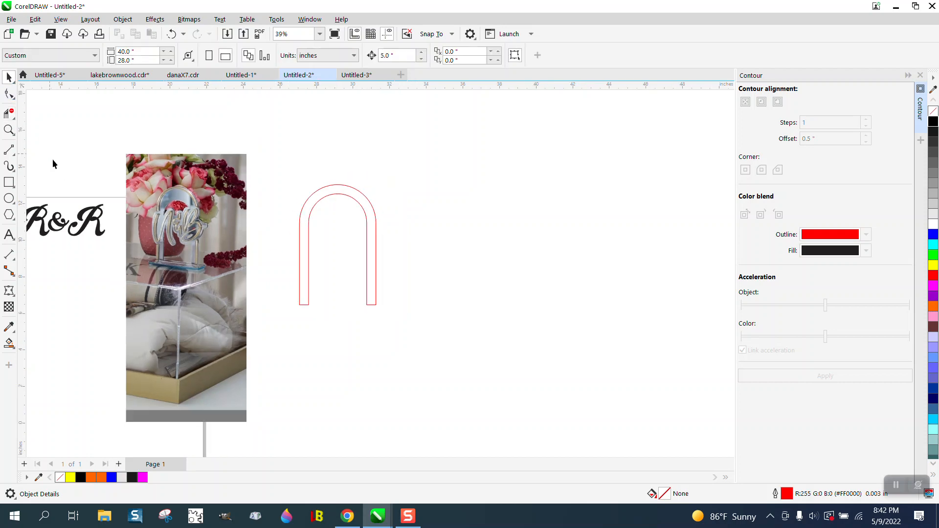
left_click_drag(67, 231, 465, 216)
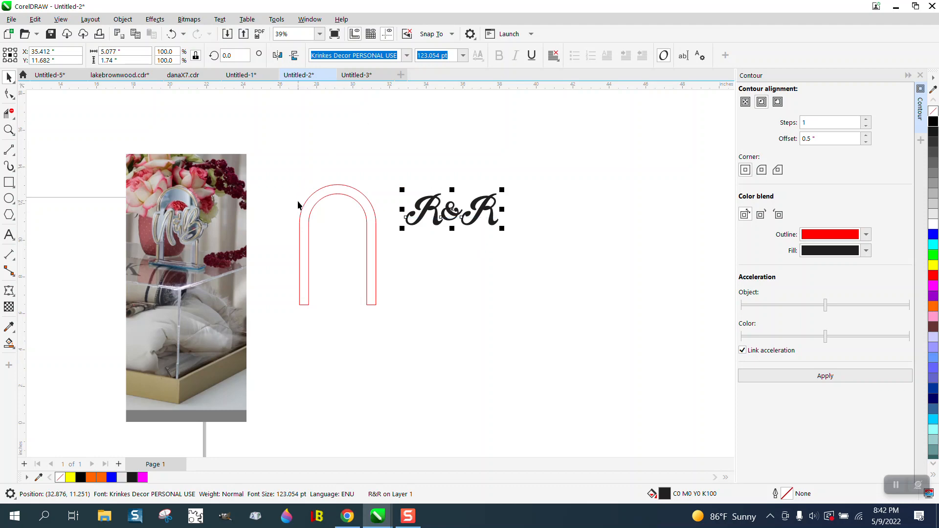
scroll(413, 224, "down", 5)
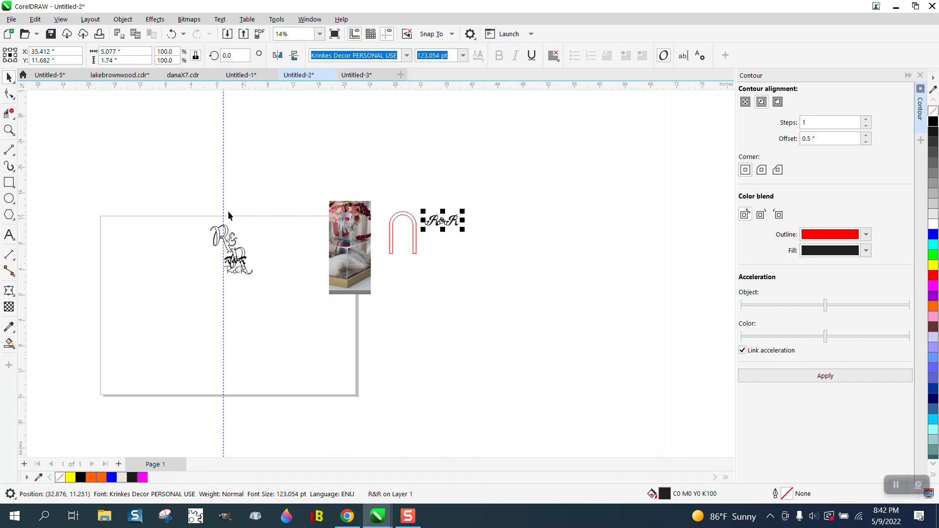
left_click(10, 131)
left_click_drag(423, 201, 468, 241)
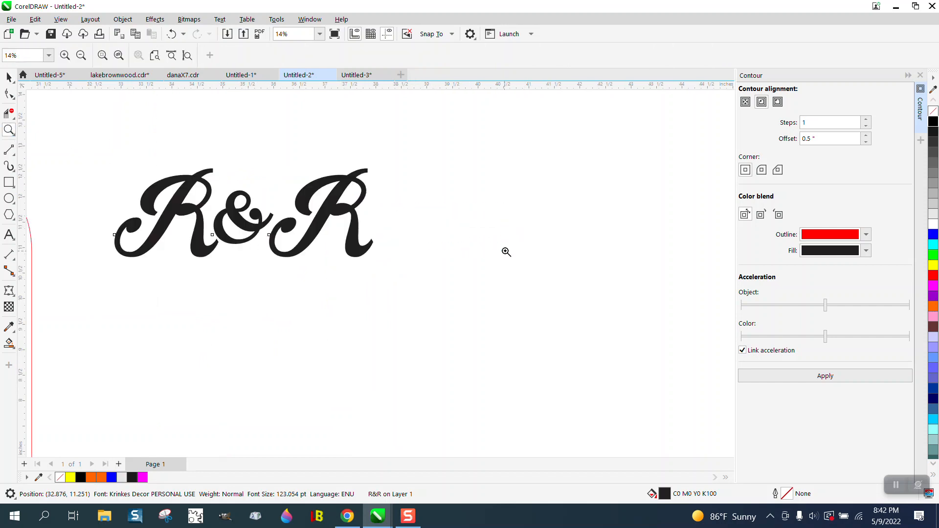
scroll(507, 250, "down", 7)
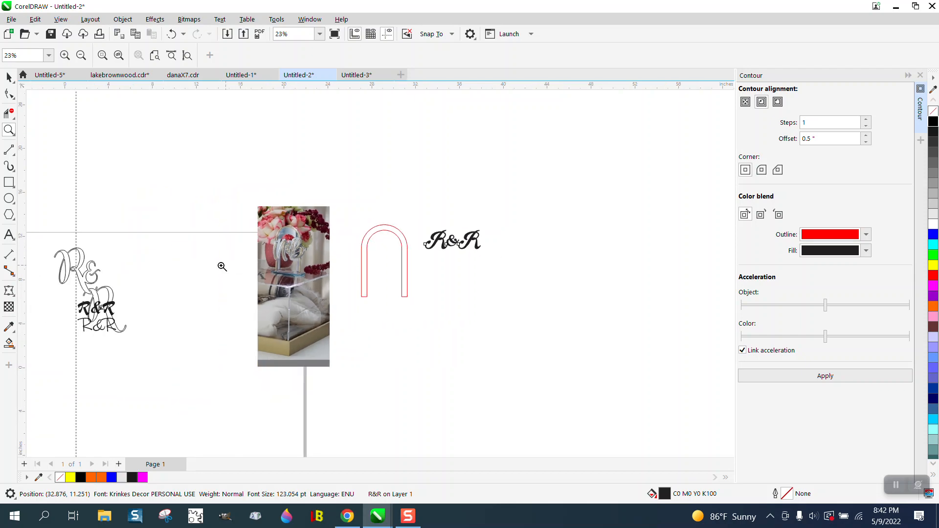
- Remove the fill from the R&R text beside the arch and give it a red outline
left_click_drag(63, 230, 146, 313)
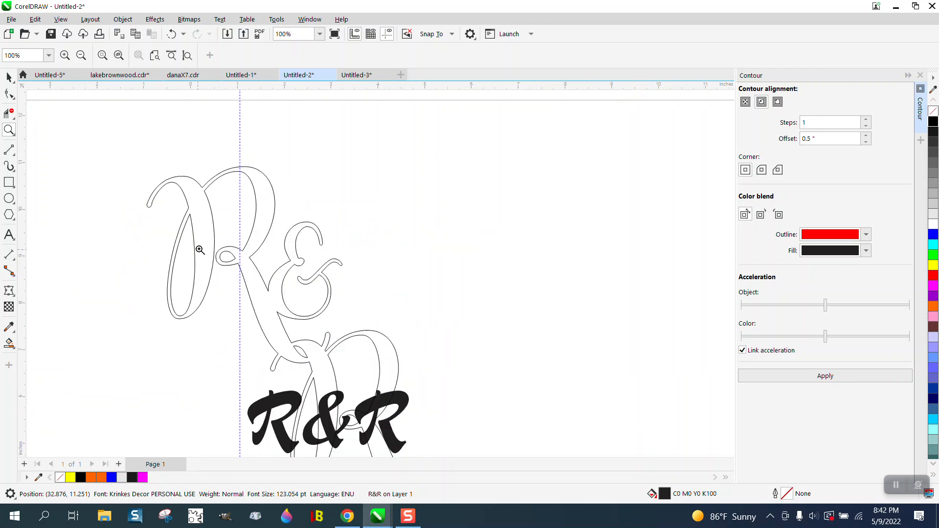
scroll(175, 214, "down", 7)
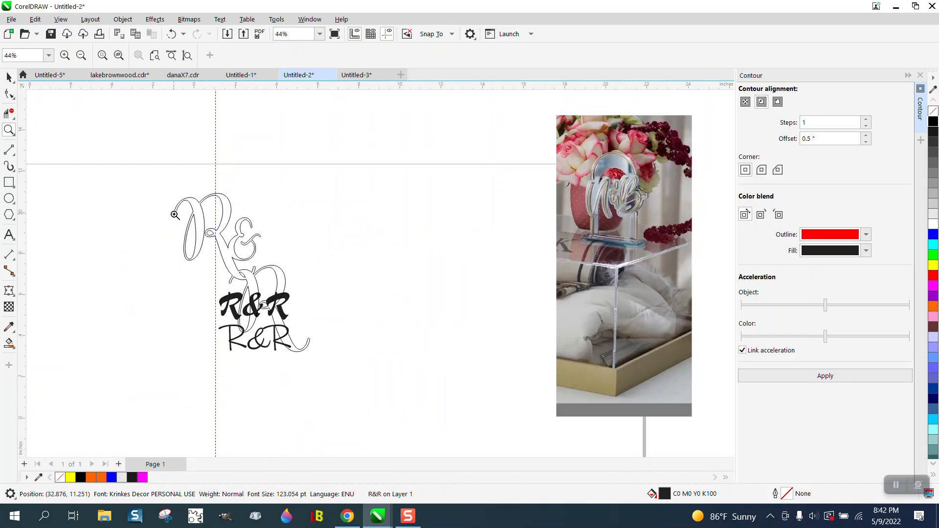
left_click_drag(395, 189, 534, 246)
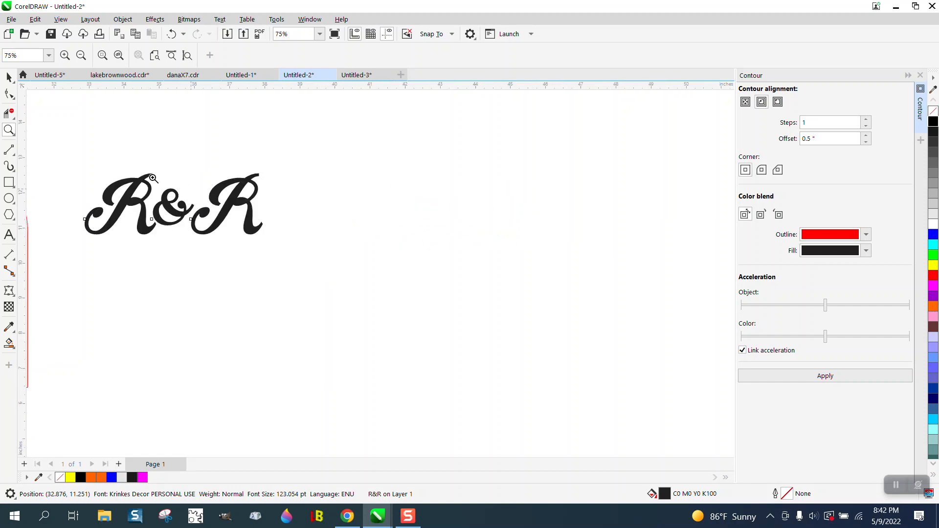
left_click(9, 77)
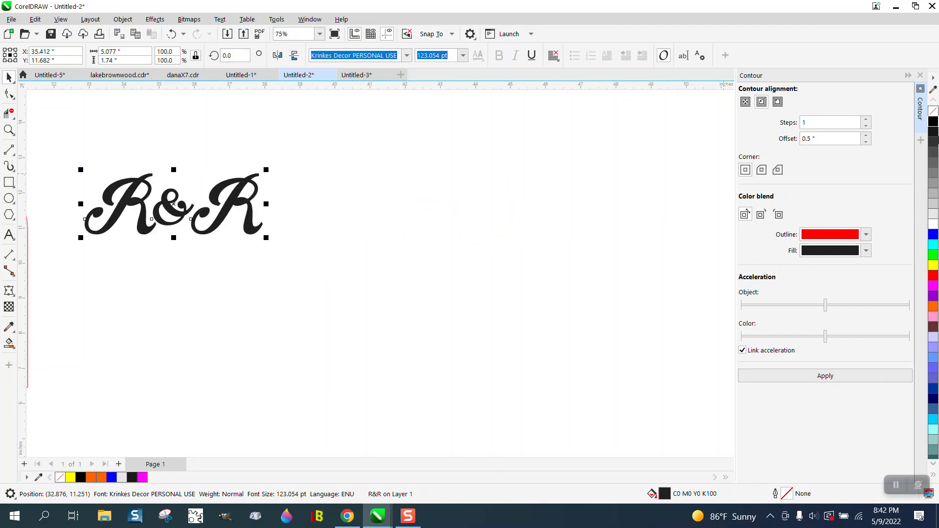
left_click(933, 112)
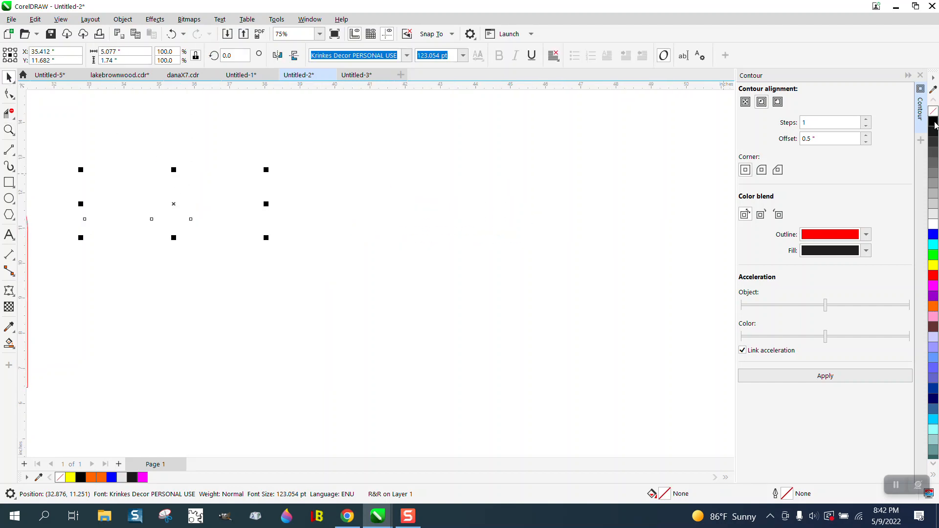
right_click(934, 276)
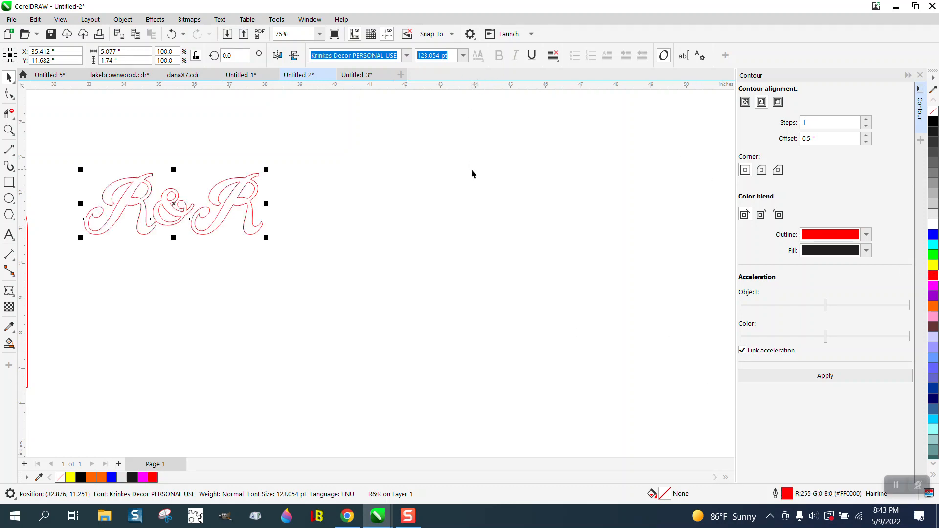
left_click(463, 55)
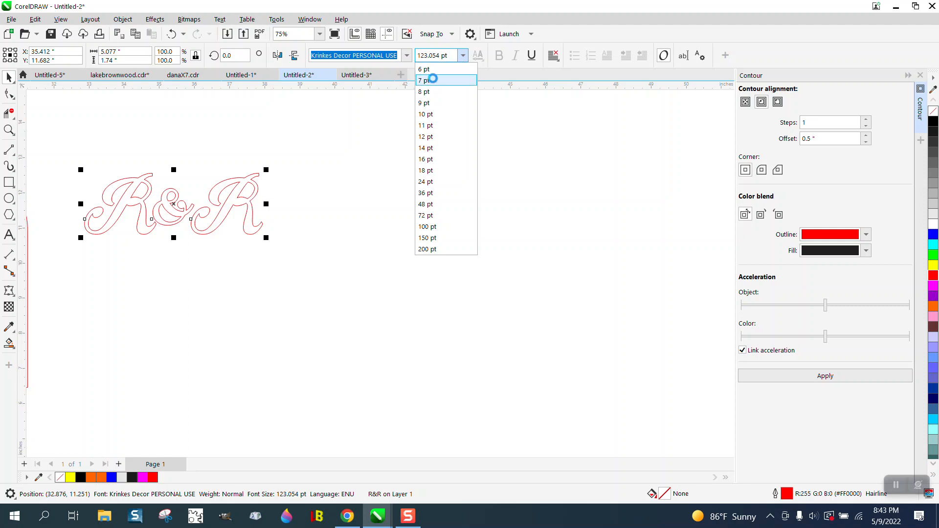
left_click(513, 117)
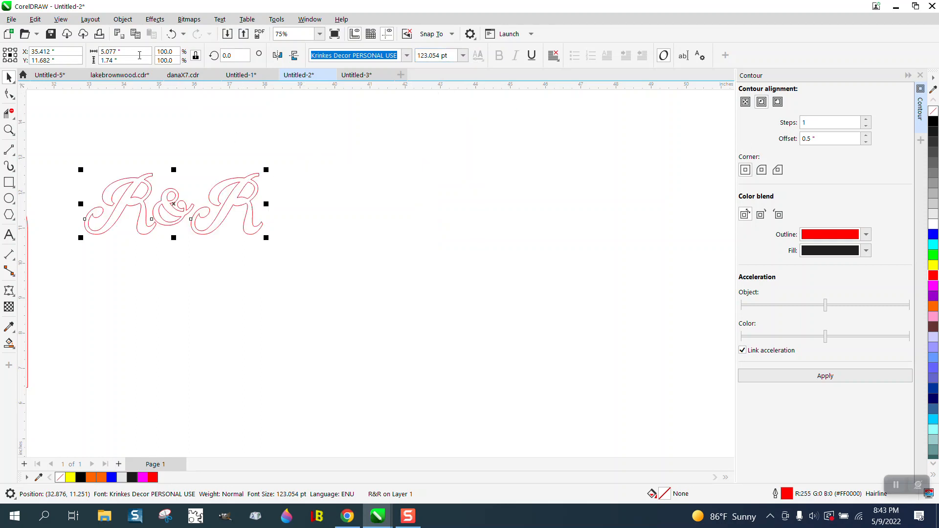
- Try converting the whole R&R text to curves, breaking it apart and moving the second R's inner loop away
left_click(123, 19)
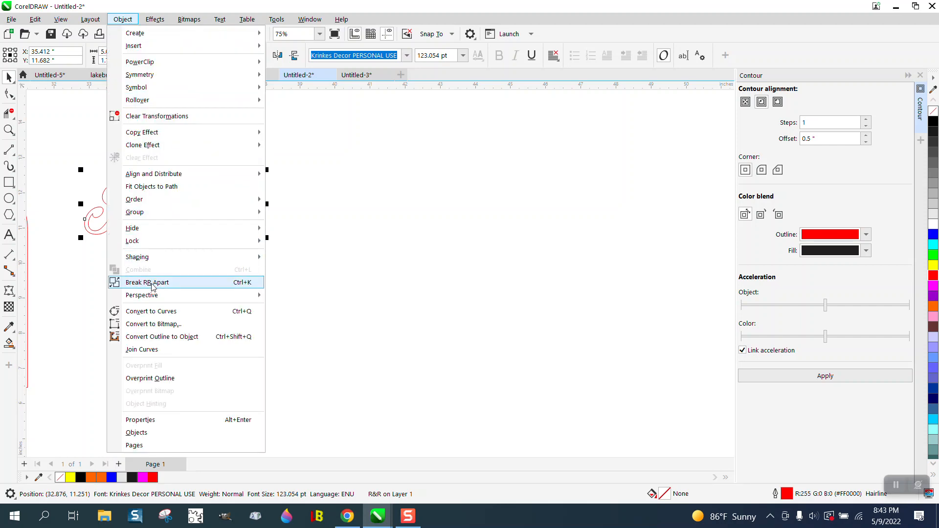
left_click(152, 311)
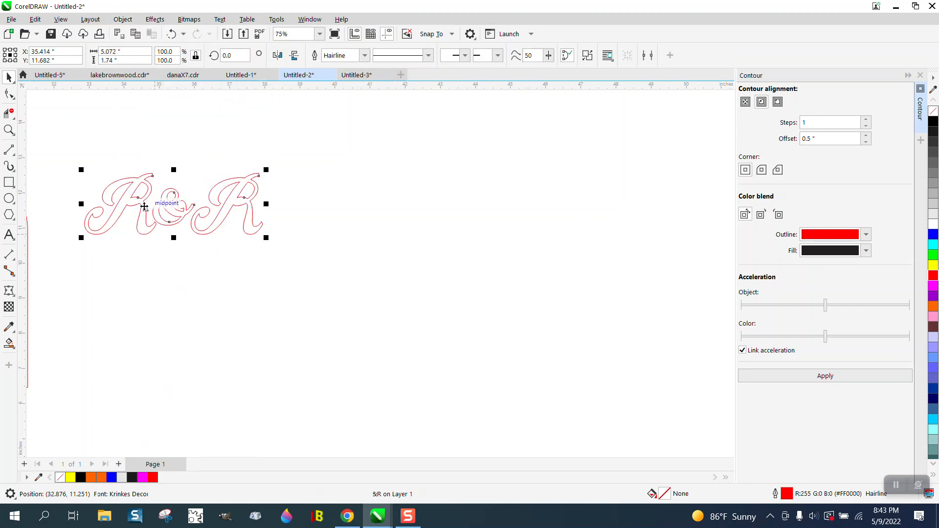
left_click(135, 22)
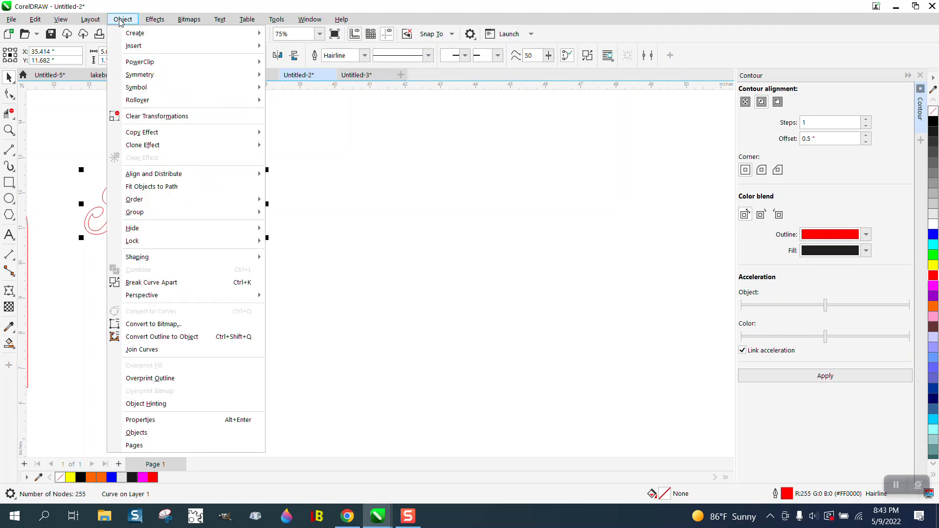
left_click(147, 282)
left_click(284, 180)
key("Tab")
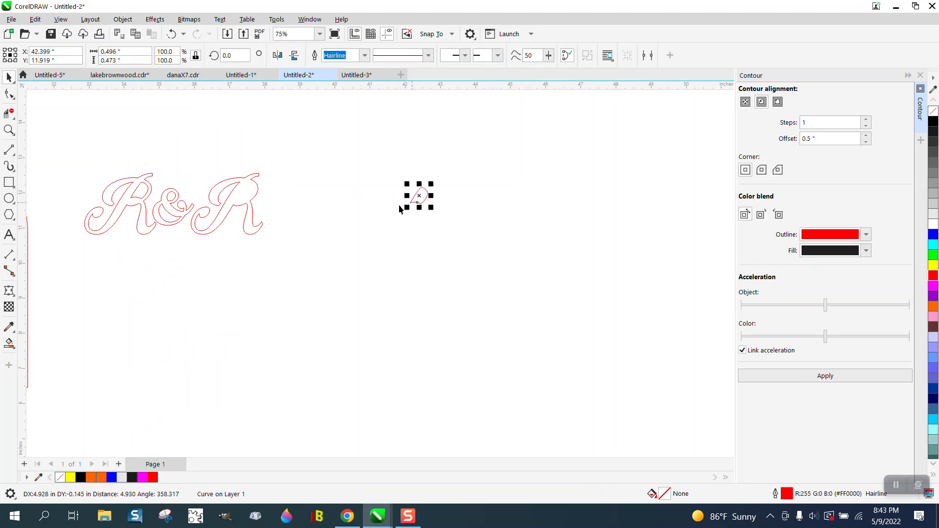
- Undo the loop's move, the break-apart and the curve conversion of the R&R text, and clear the selection
key("ctrl+z")
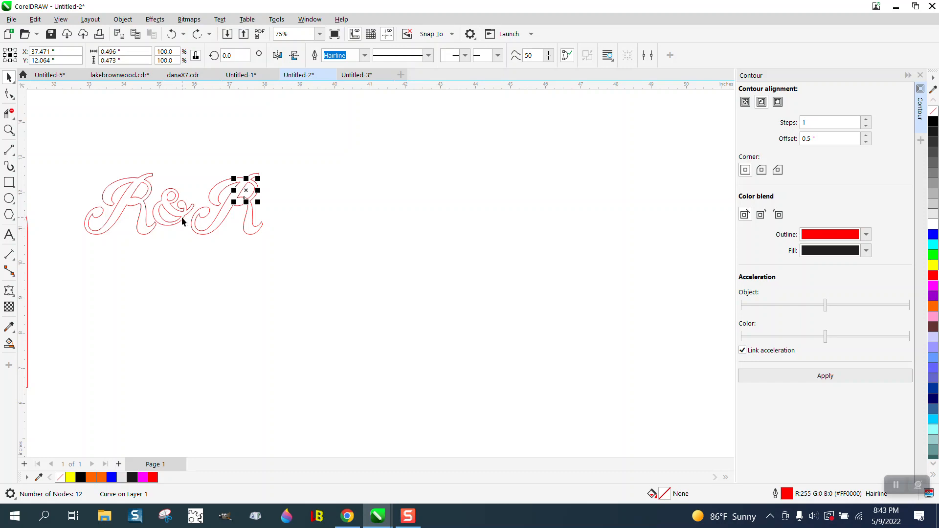
left_click(173, 34)
left_click(172, 34)
left_click(211, 125)
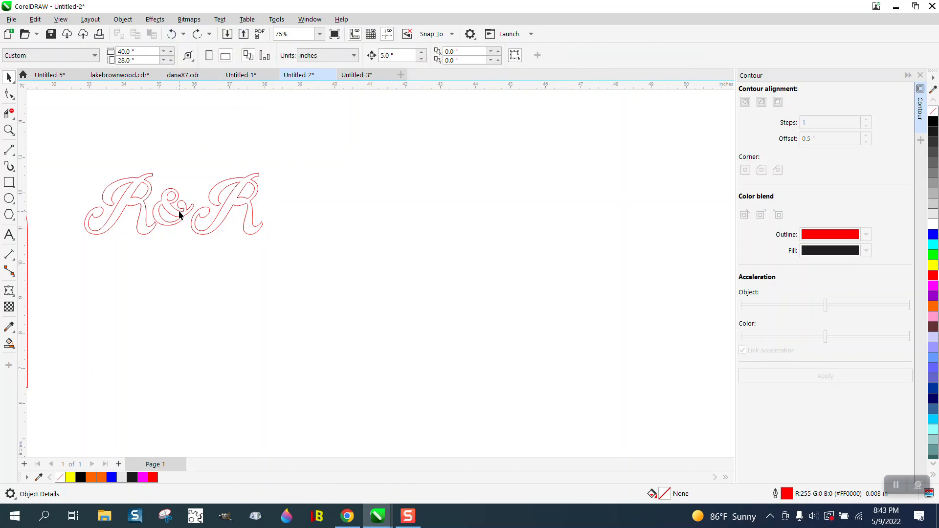
- Break the R&R text into separate letters, lower the ampersand and move the second R diagonally below it
left_click(174, 206)
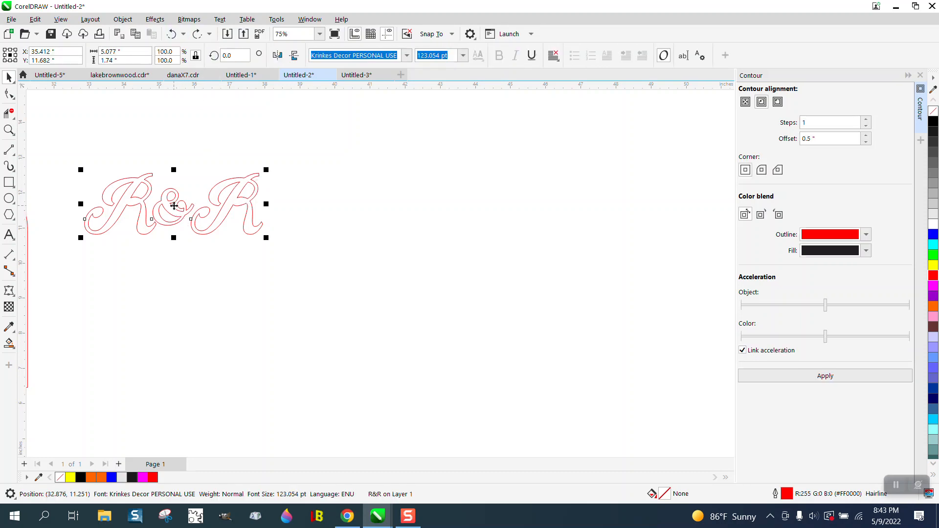
left_click(122, 19)
left_click(147, 287)
left_click(304, 192)
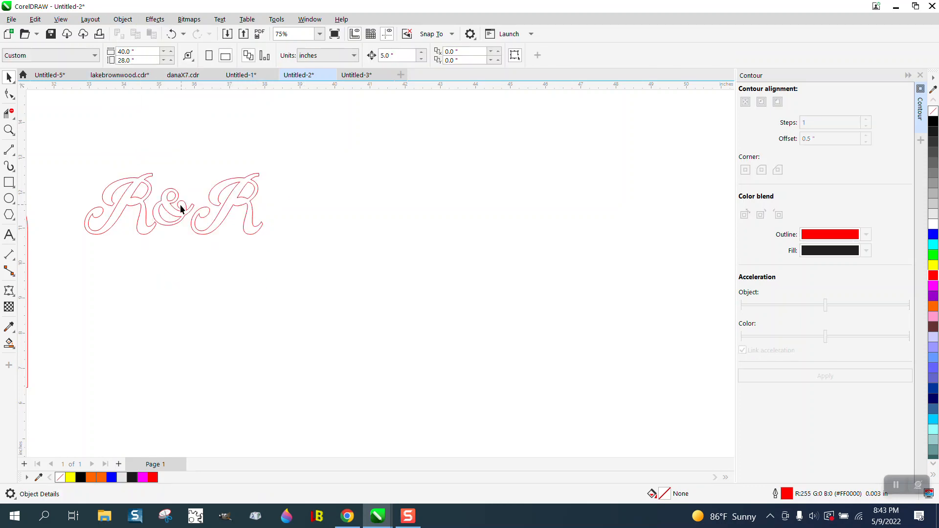
left_click_drag(175, 226, 174, 233)
left_click_drag(225, 214, 192, 269)
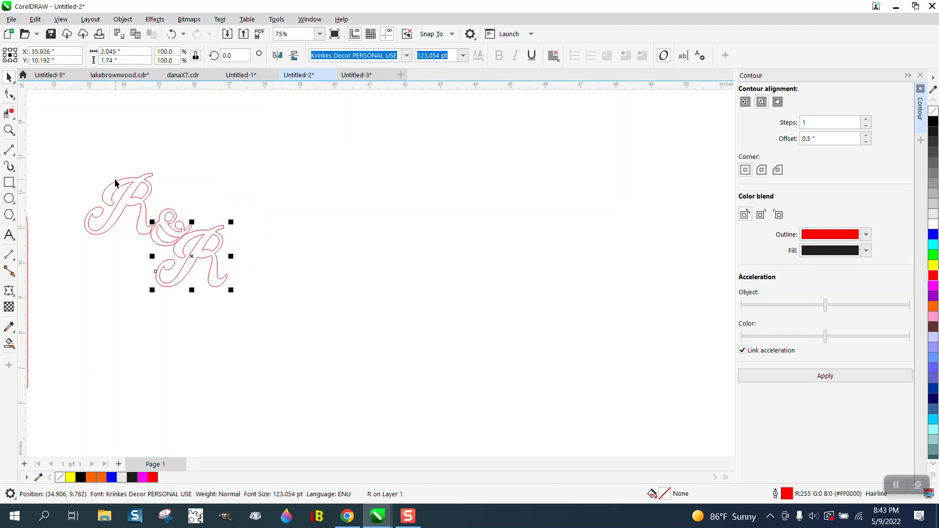
- Convert the three staggered letters to curves and weld them into one monogram shape
left_click_drag(65, 147, 328, 346)
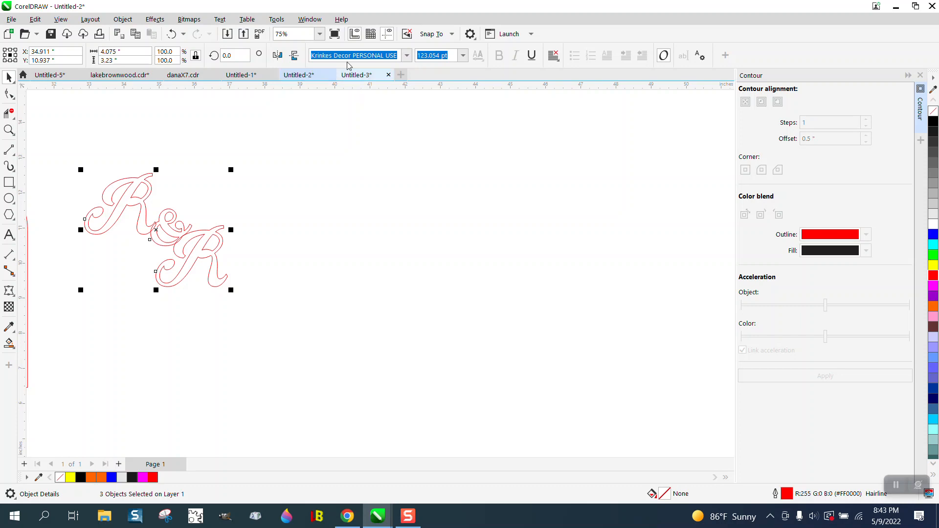
left_click(125, 22)
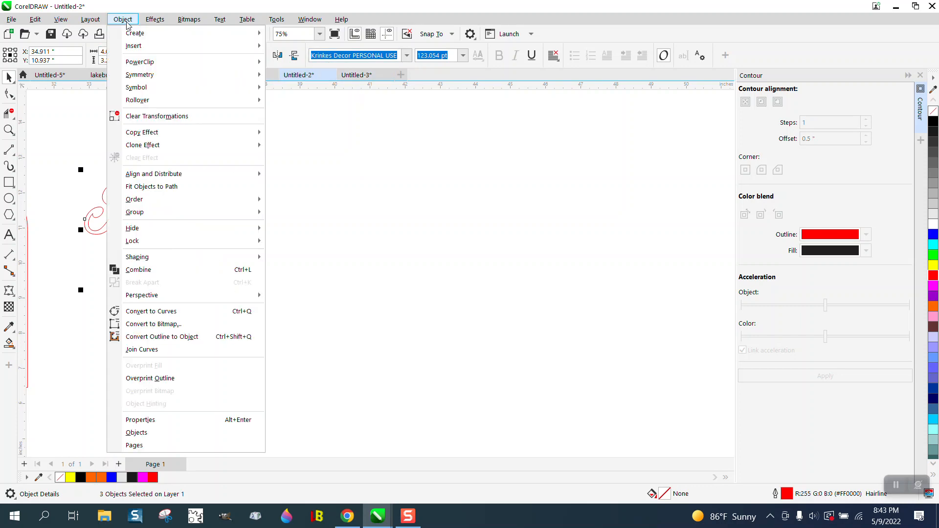
left_click(170, 312)
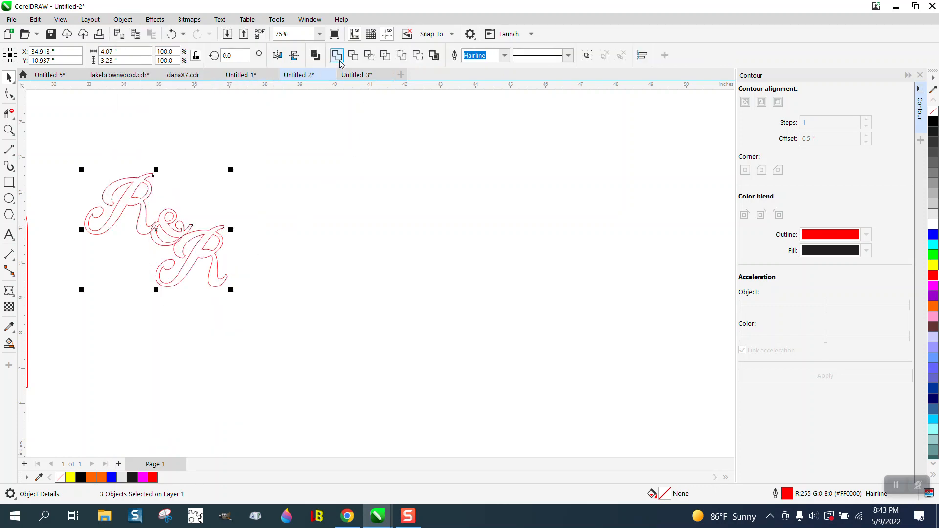
left_click(305, 184)
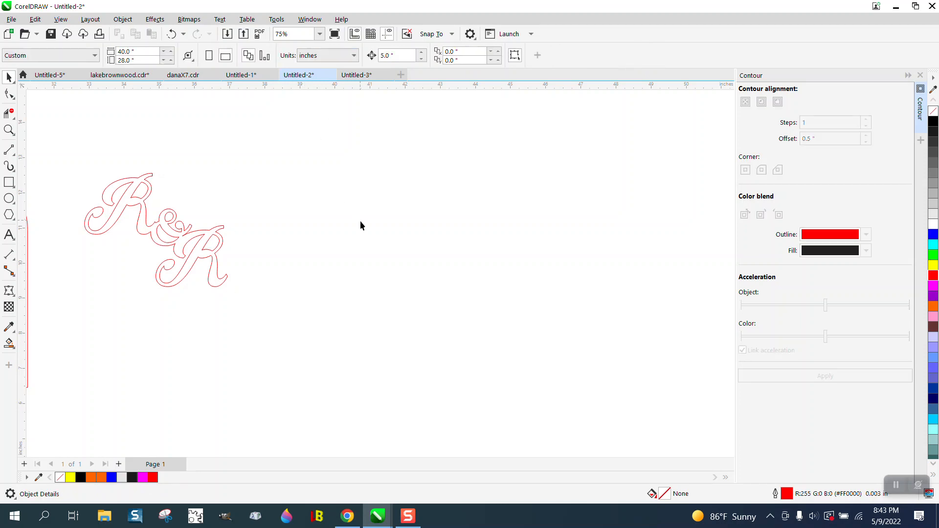
- Compare with the reference photo, then scale the monogram to 86.7% over the arch and move it across the arch's right leg
scroll(409, 222, "down", 4)
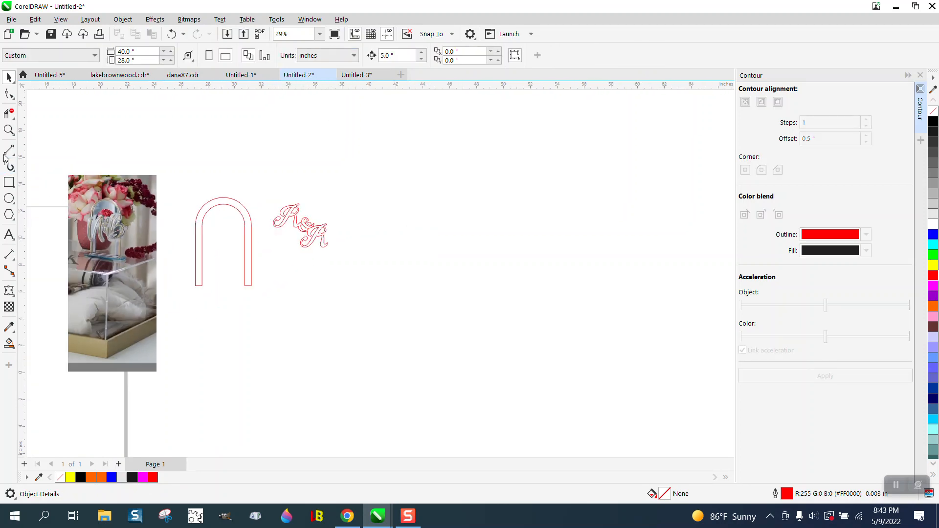
left_click(9, 130)
left_click_drag(83, 204, 165, 245)
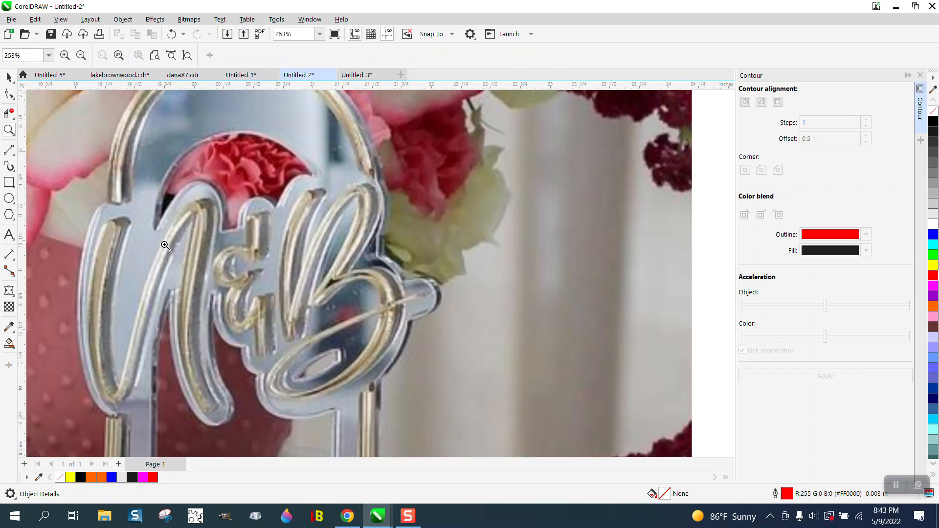
scroll(165, 245, "down", 4)
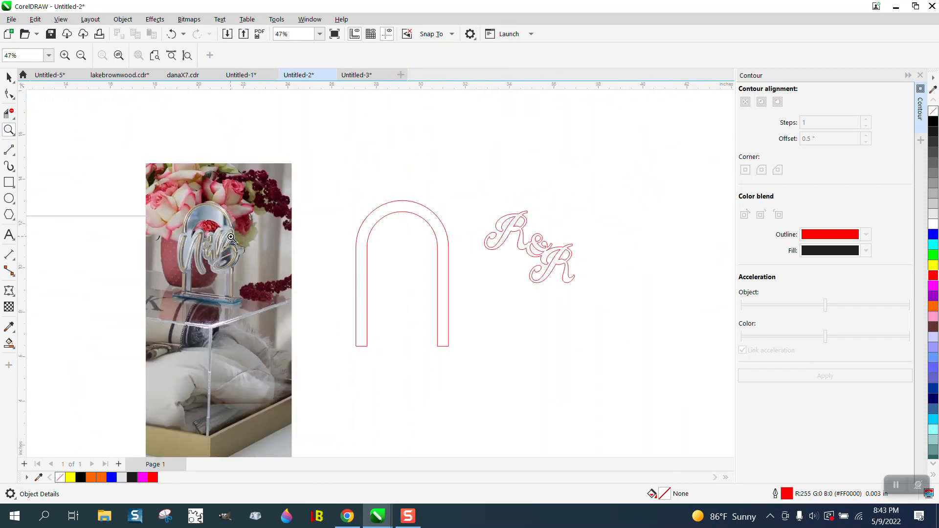
key("space")
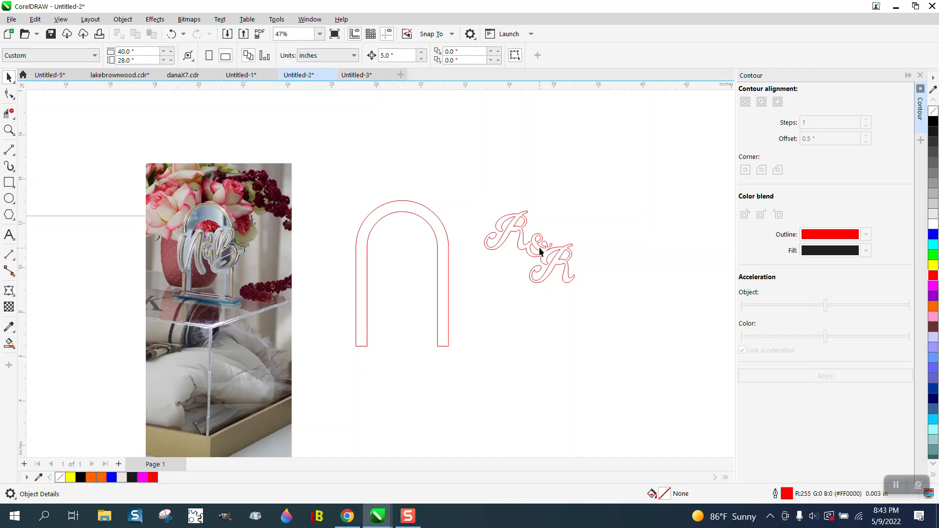
left_click_drag(540, 251, 415, 289)
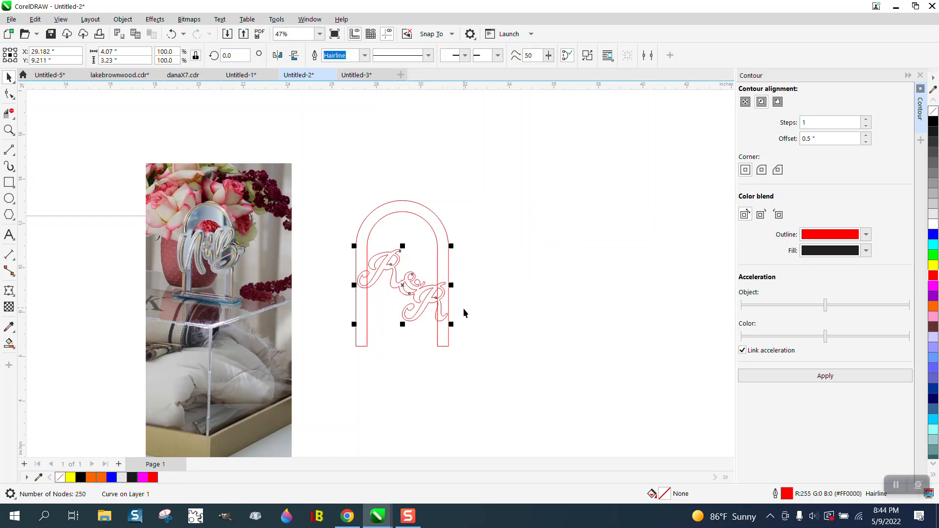
left_click_drag(452, 325, 441, 317)
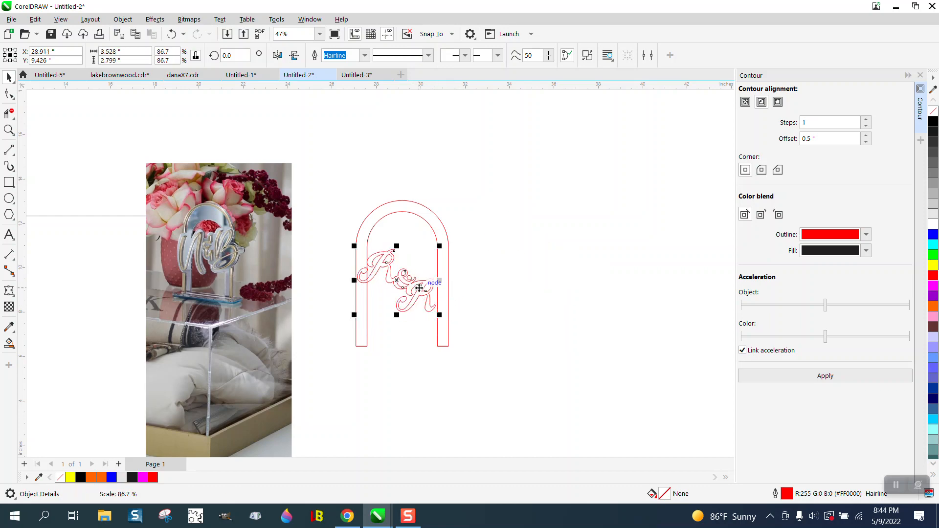
left_click_drag(402, 288, 480, 281)
- Delete the older black R&R text versions left on the page
scroll(487, 268, "down", 3)
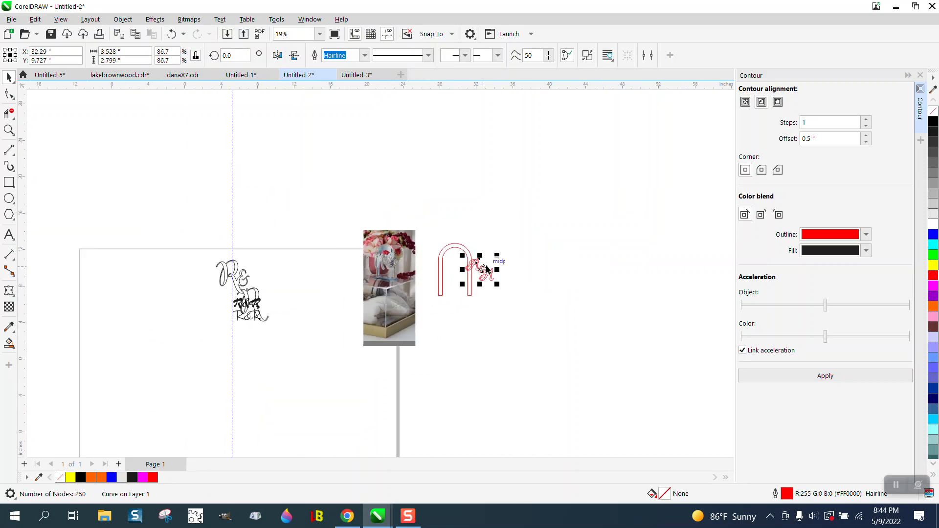
left_click(250, 287)
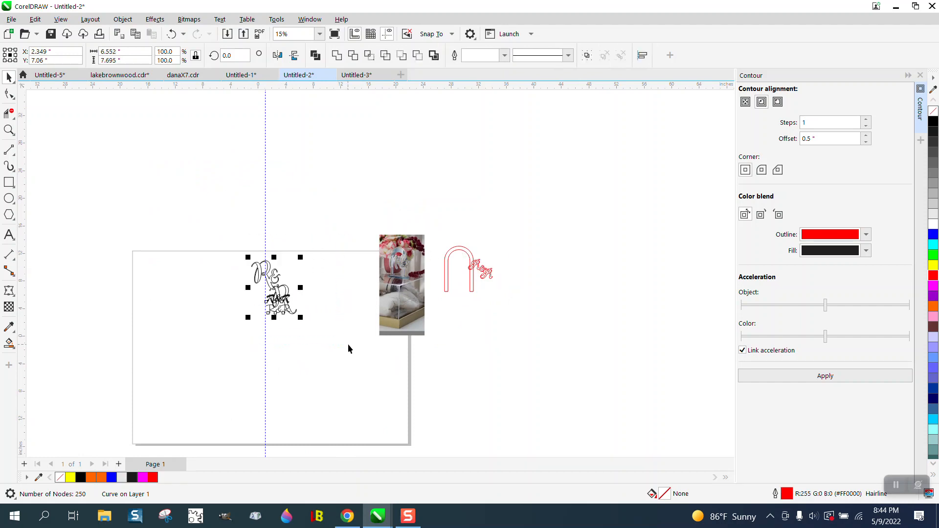
key("Delete")
- Try centering the arch parts and monogram on the page, with the photo moved beside them and the monogram lower in the arch
left_click_drag(493, 299, 495, 300)
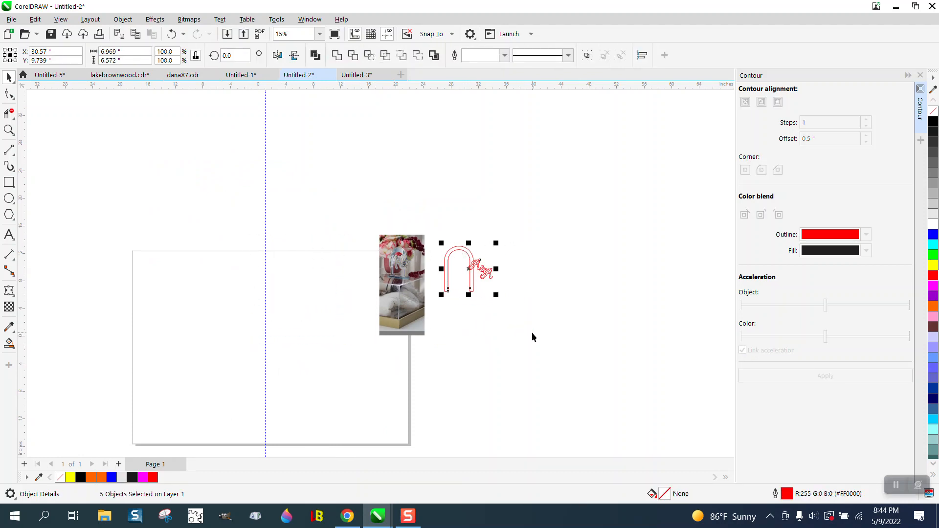
key("p")
left_click_drag(418, 290, 332, 343)
left_click(9, 130)
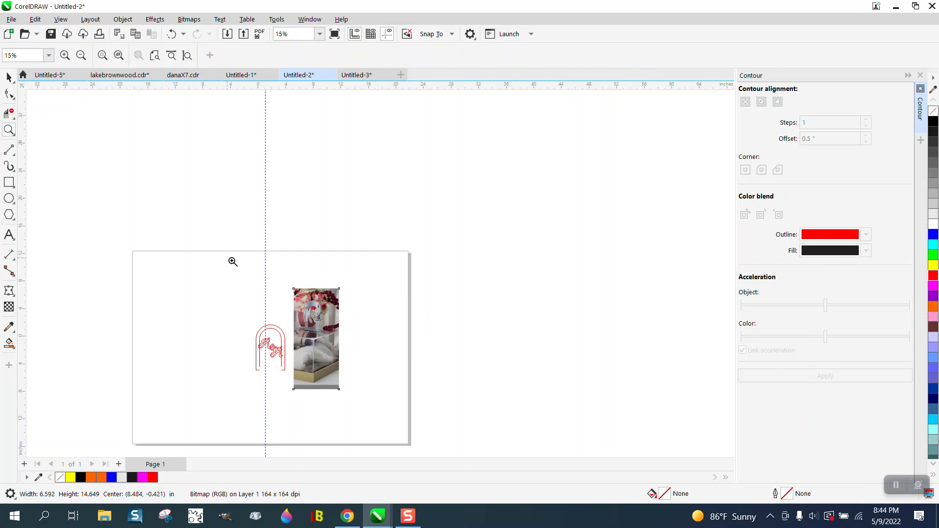
left_click_drag(404, 405, 404, 406)
key("space")
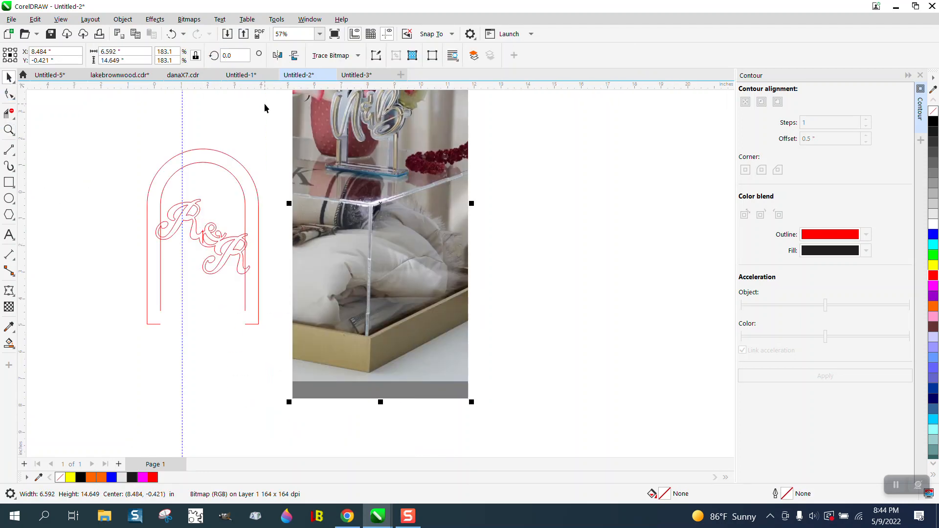
left_click(265, 104)
left_click_drag(215, 230, 218, 274)
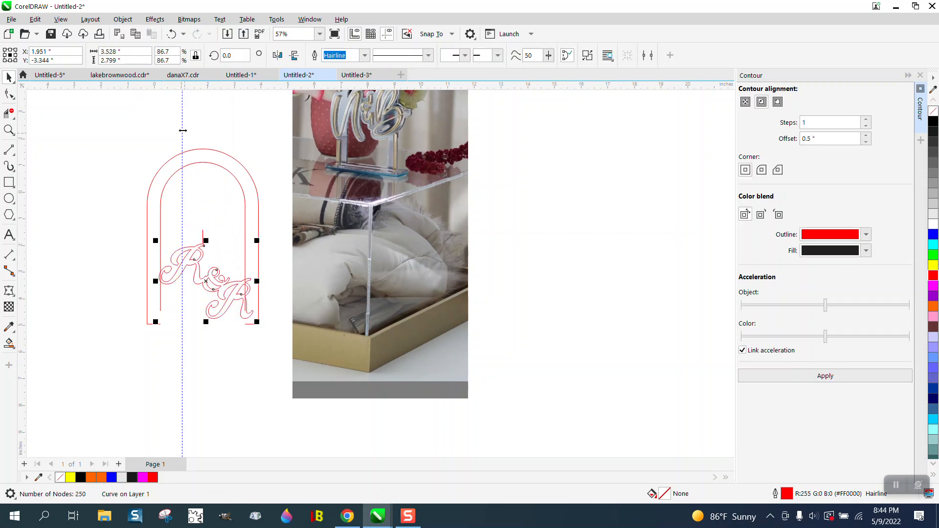
- Undo the monogram's repositioning, the photo's move and the centering on the page
left_click(171, 34)
left_click(171, 34)
left_click(171, 34)
- Move the monogram clear of the arch into the empty area just to its right
scroll(348, 315, "down", 5)
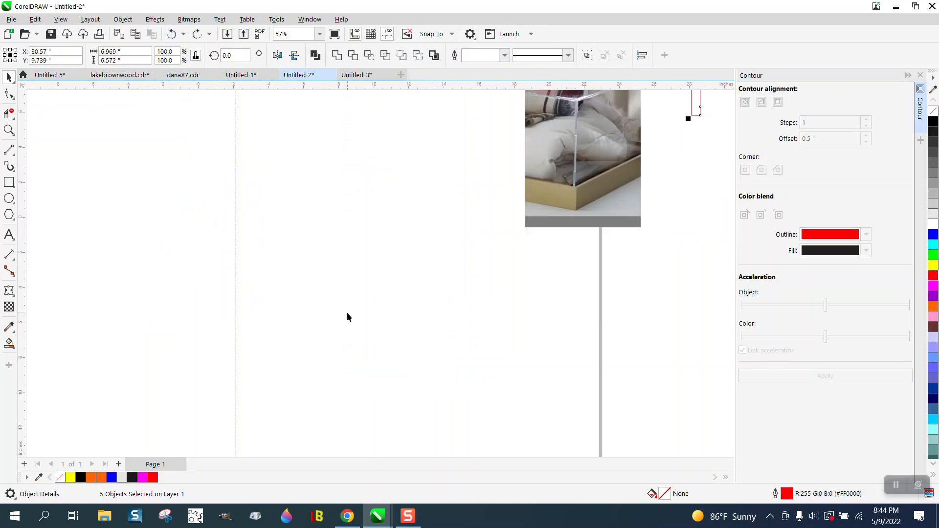
left_click_drag(611, 171, 666, 196)
key("Escape")
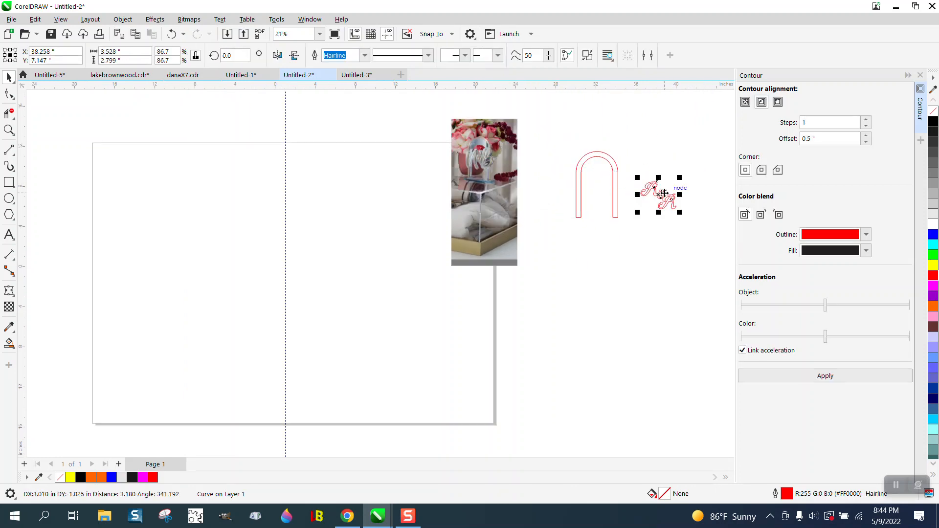
- Smart Fill the band between the arch lines, centre the new shape on the page, and give it no fill and a red outline
left_click(9, 344)
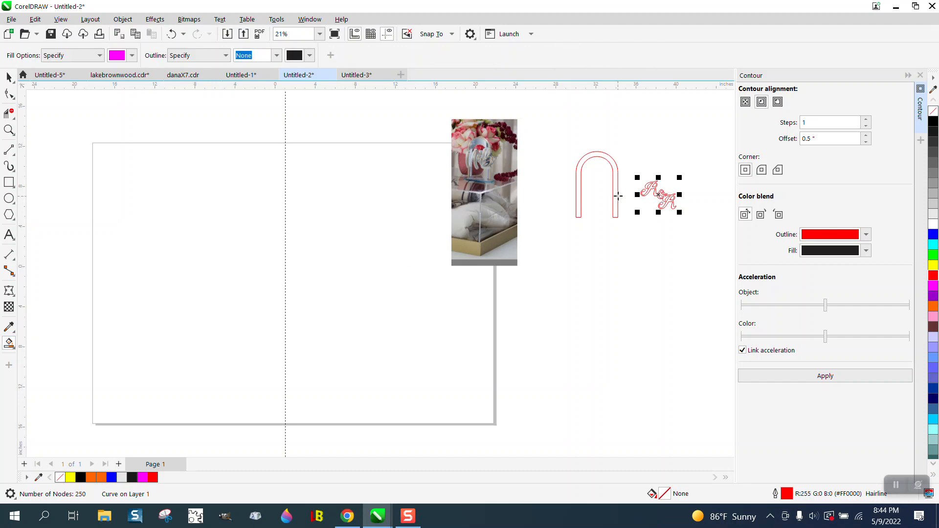
left_click(615, 175)
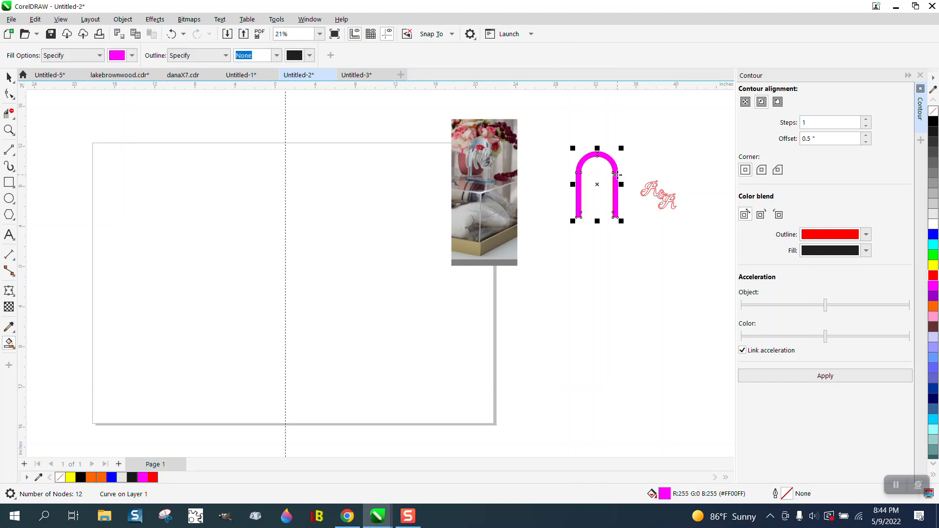
key("p")
left_click(934, 111)
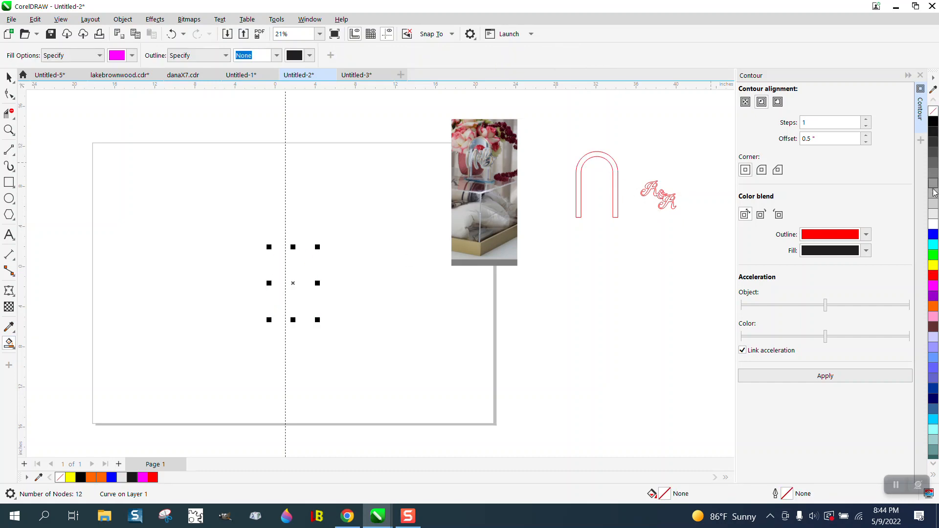
right_click(934, 276)
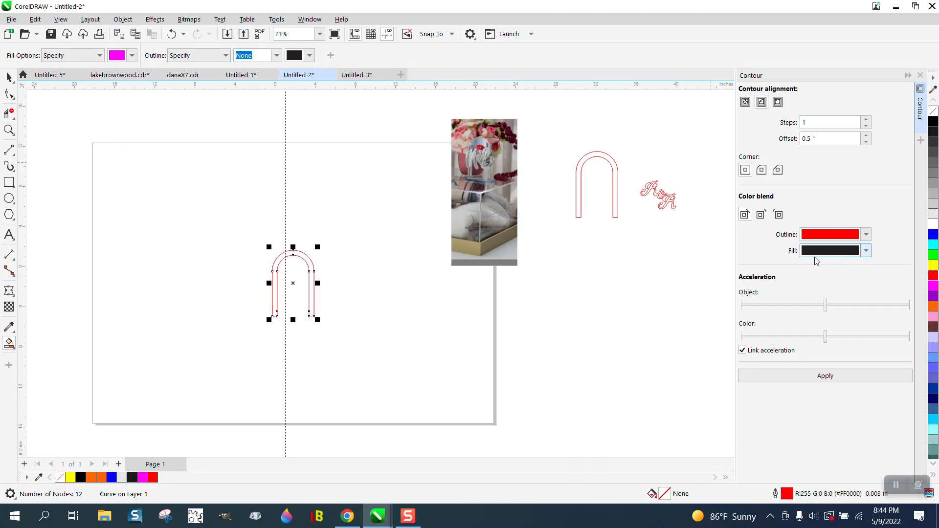
left_click(9, 76)
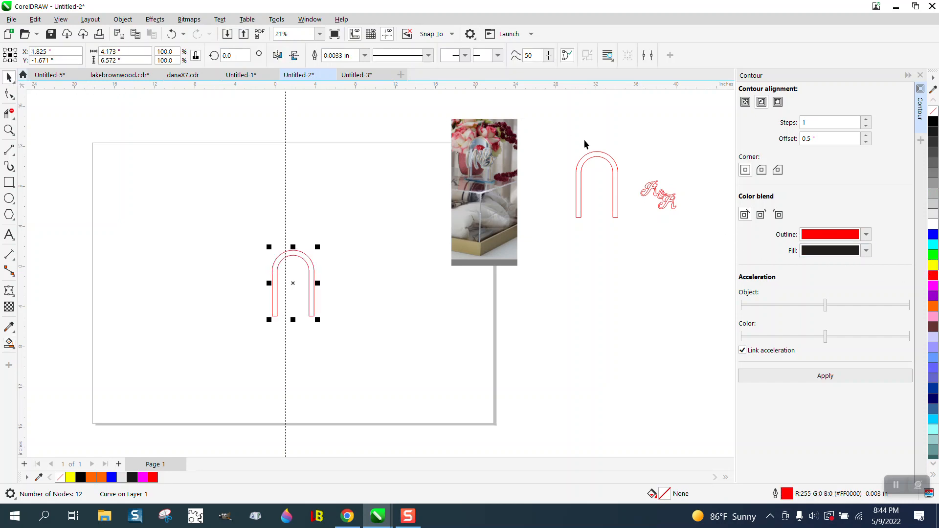
- Centre the monogram on the page, and place it clear of the new arch, just beyond its right leg
left_click_drag(614, 194, 700, 244)
key("p")
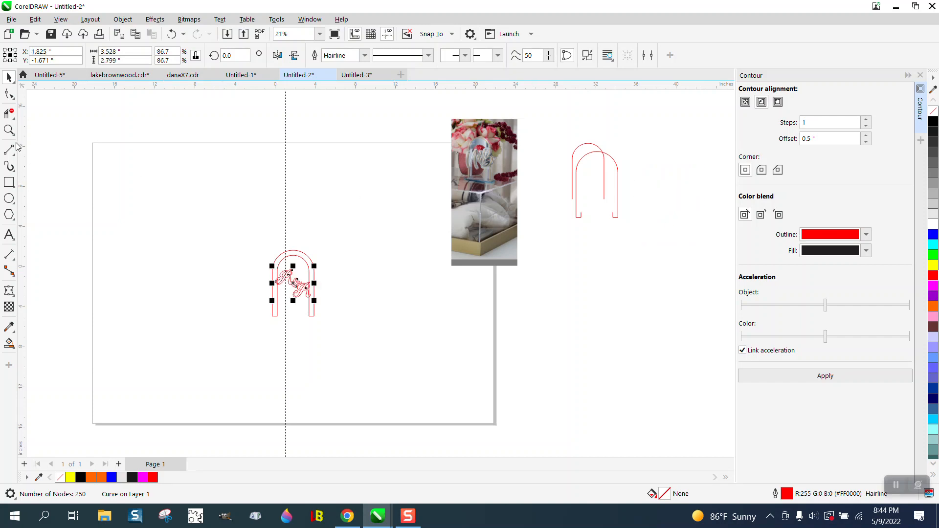
left_click(9, 130)
left_click_drag(242, 226, 448, 375)
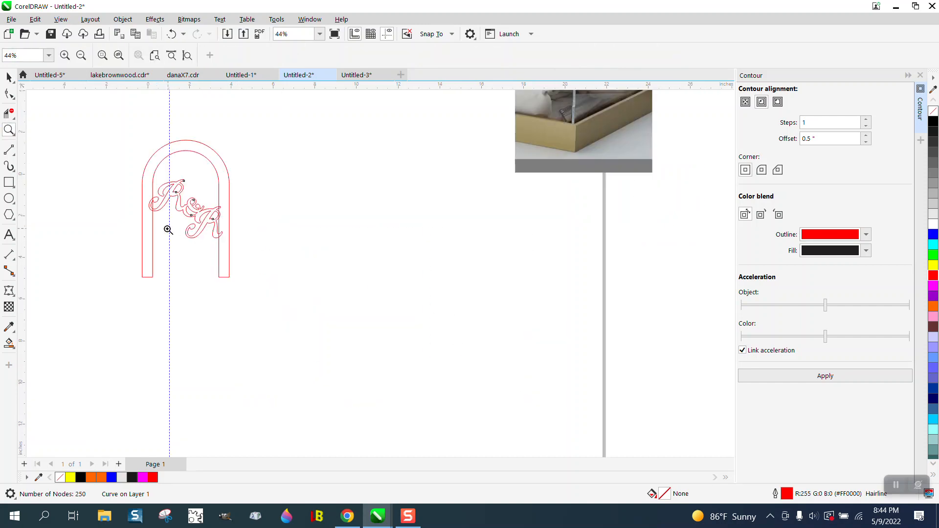
left_click(8, 76)
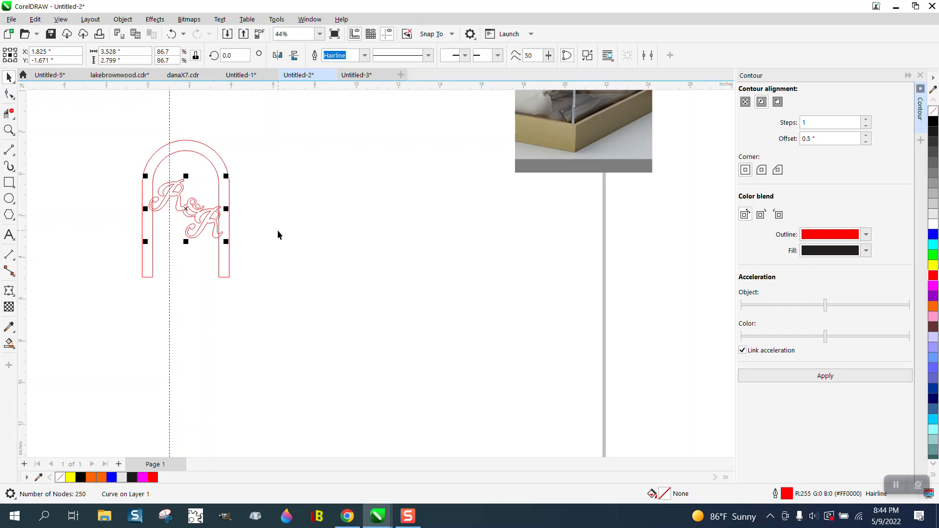
left_click_drag(196, 214, 290, 230)
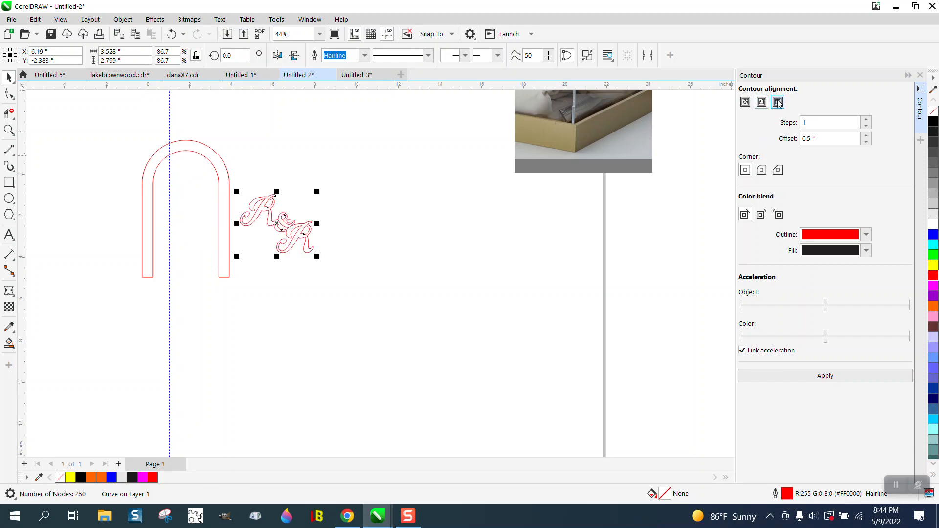
- Apply a one-step outside contour with a 0.25" offset and rounded corners to the monogram
left_click_drag(831, 141, 789, 144)
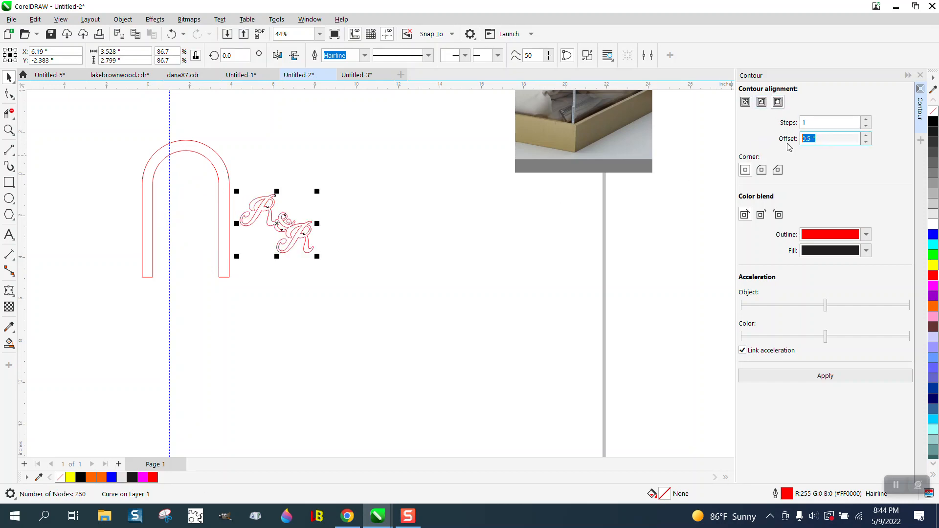
type(".2")
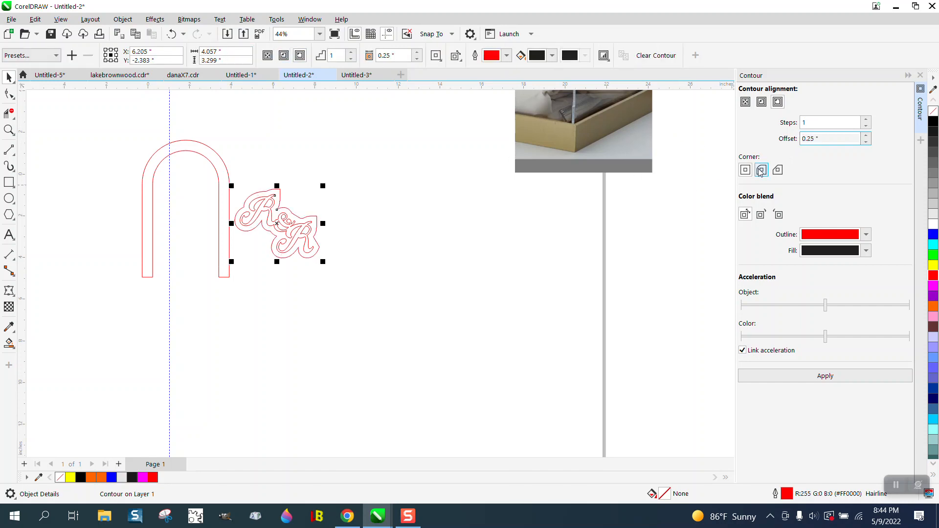
left_click(171, 34)
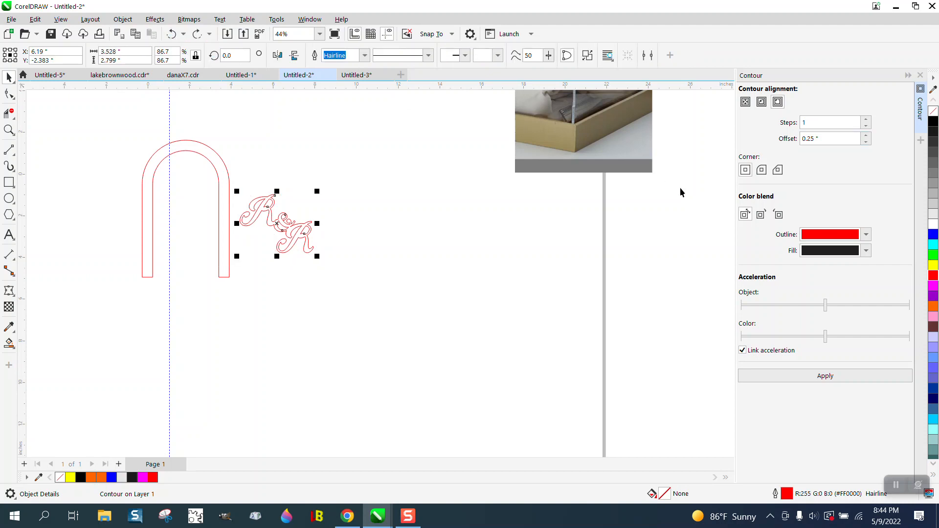
left_click(827, 377)
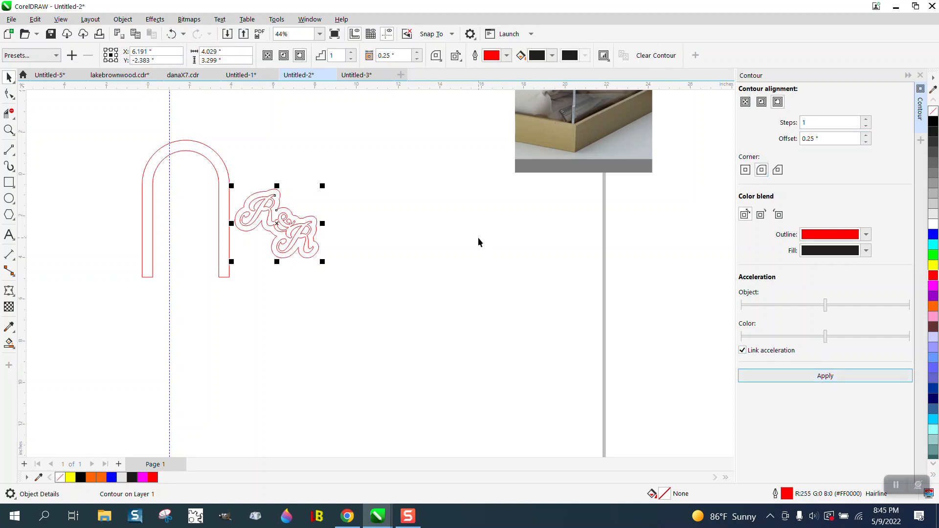
- Move the contoured monogram onto the arch so its outer contour overlaps both legs
left_click_drag(279, 223, 187, 219)
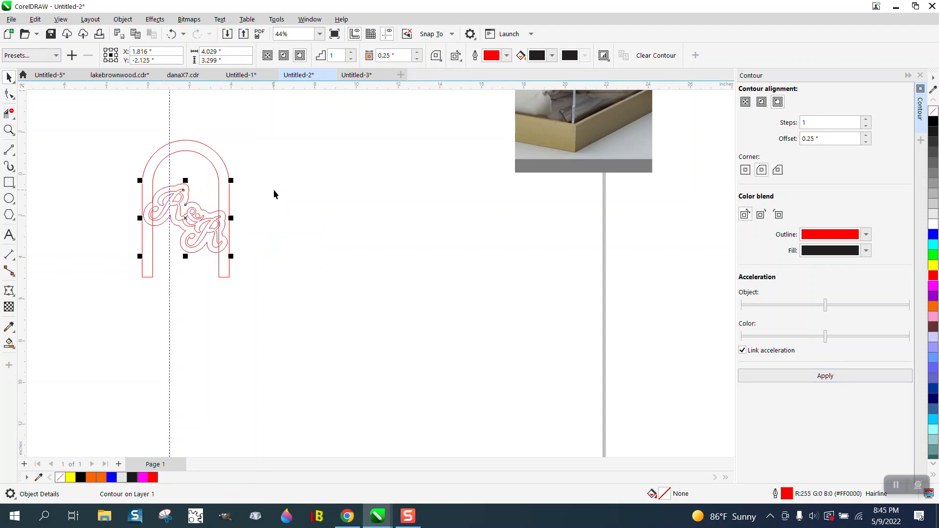
left_click(9, 130)
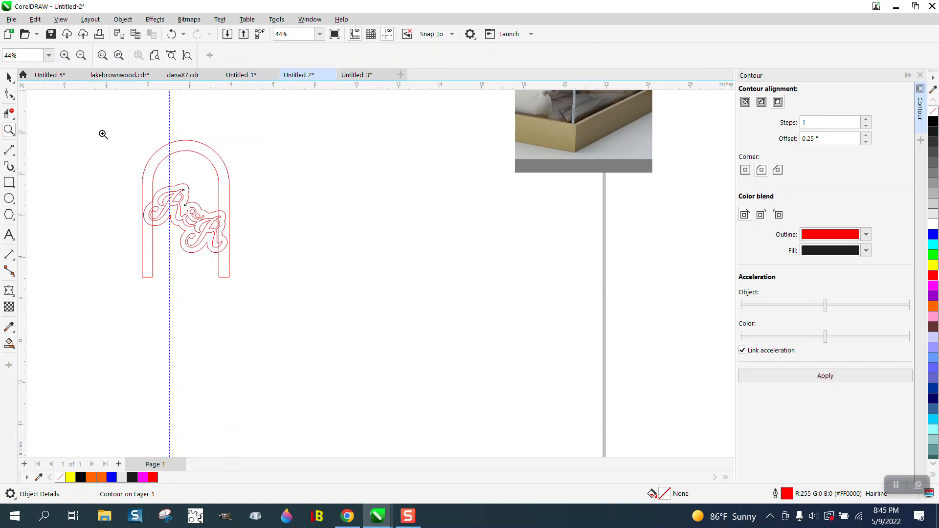
left_click_drag(101, 132, 409, 340)
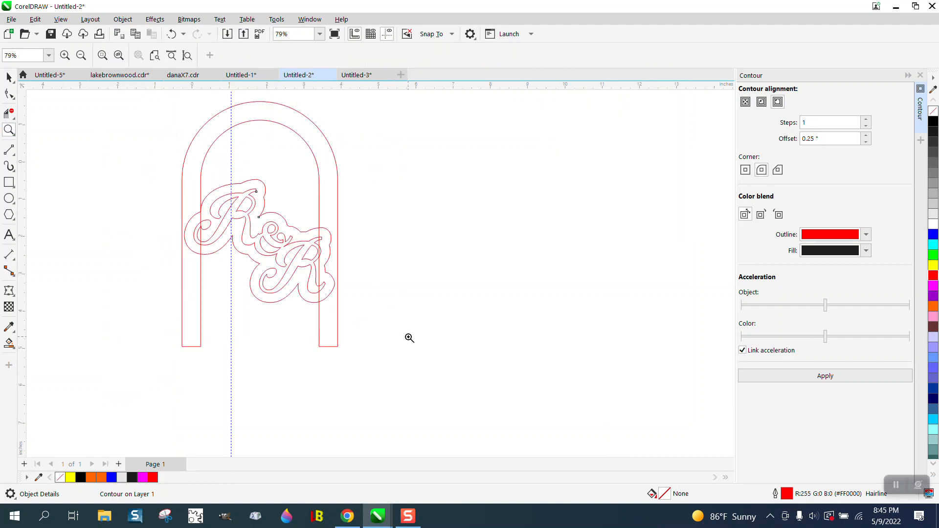
left_click(9, 77)
- Break the contour apart from the monogram and shift the inner R&R lettering 5" to the right, leaving the contour outline on the arch
left_click(121, 19)
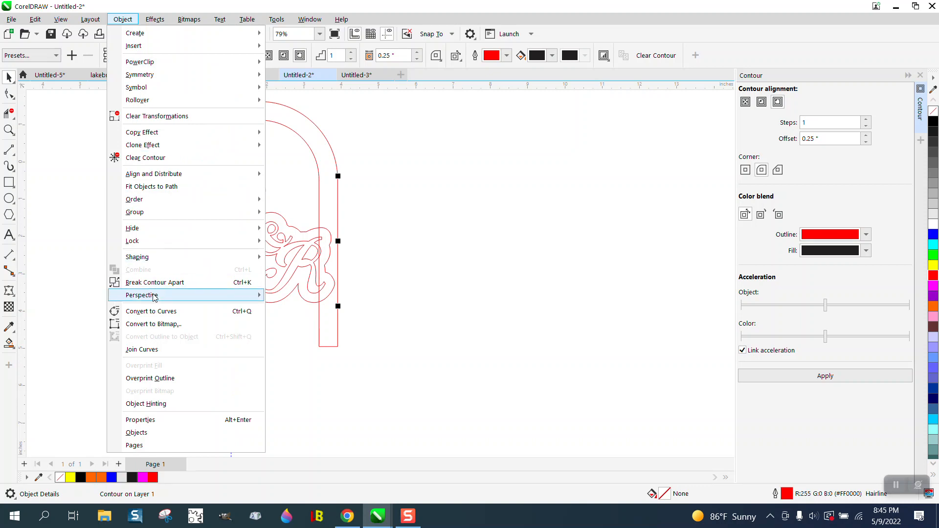
left_click(147, 222)
left_click(87, 261)
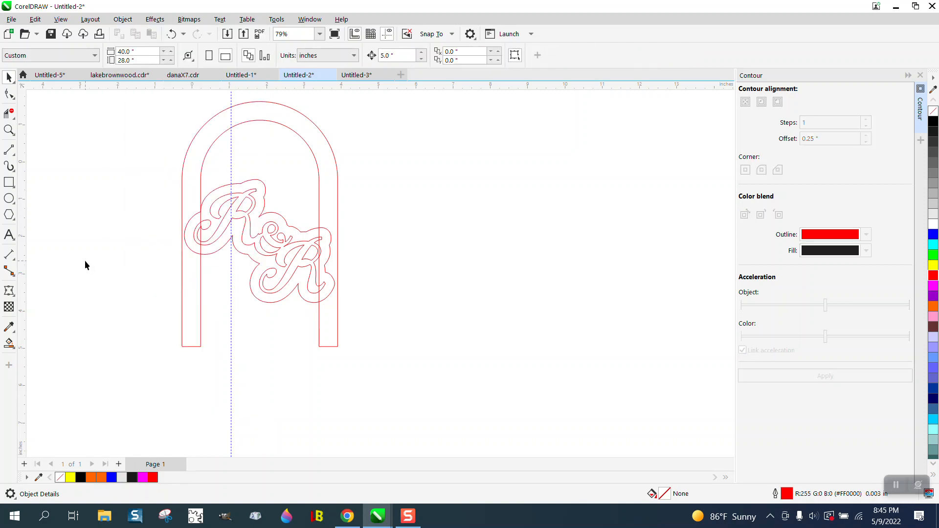
left_click(235, 220)
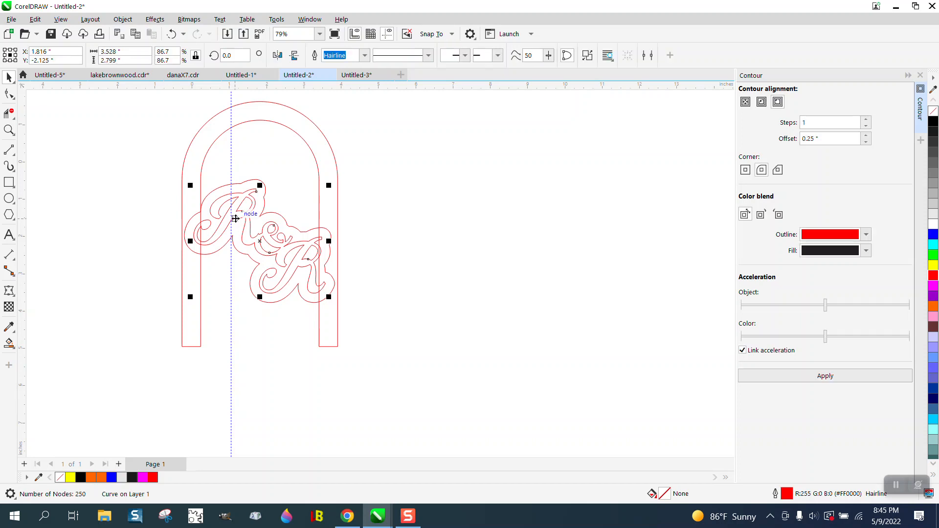
key("Right")
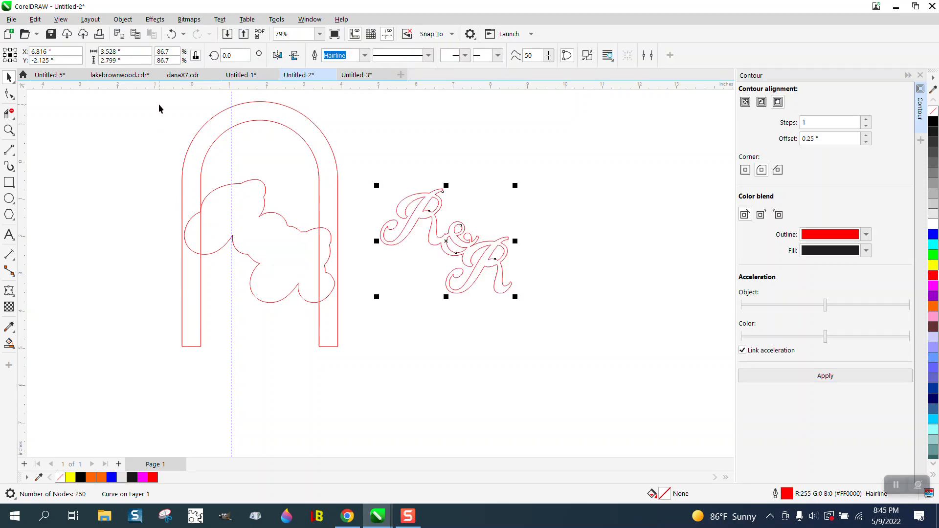
- Weld the monogram's contour outline and the arch into one continuous backing shape
left_click_drag(159, 105, 342, 338)
scroll(127, 188, "down", 1)
left_click_drag(136, 102, 337, 333)
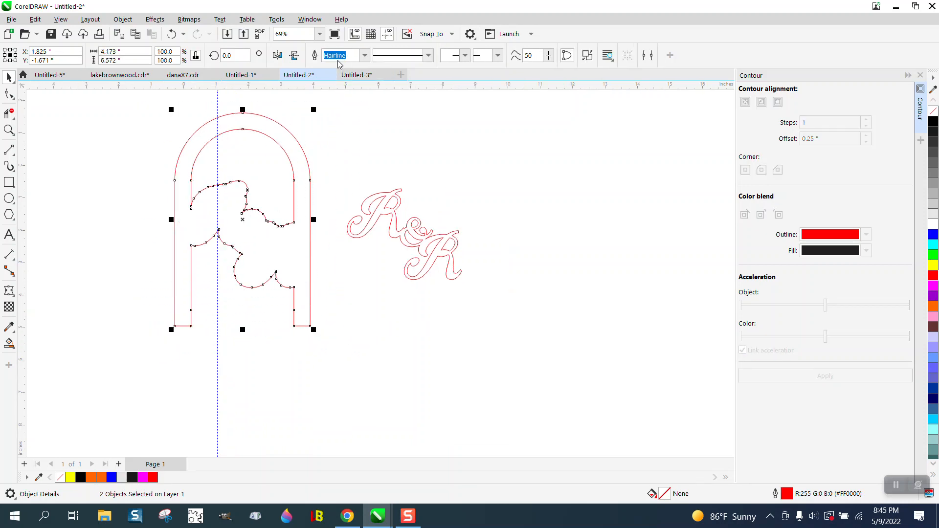
left_click(360, 128)
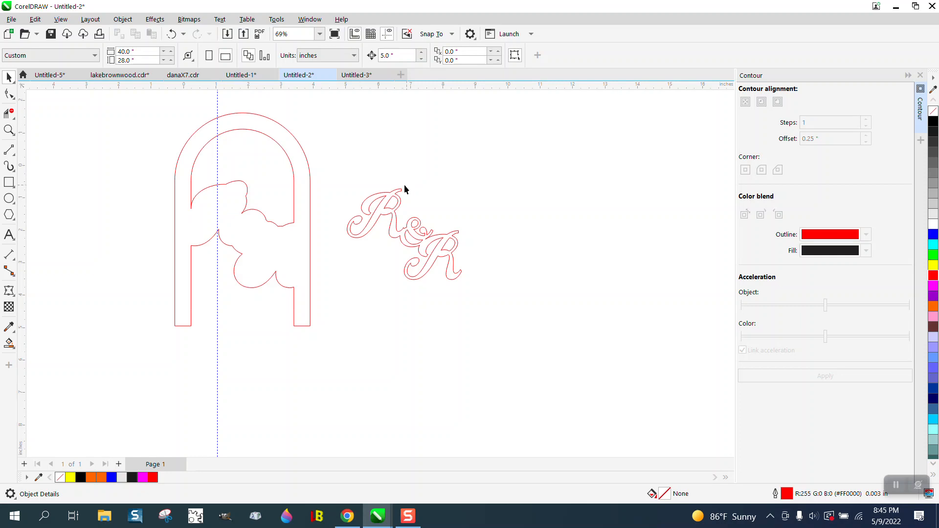
- Duplicate the red monogram, give the copy a black fill with no outline, and place it over the welded arch backing
left_click(392, 219)
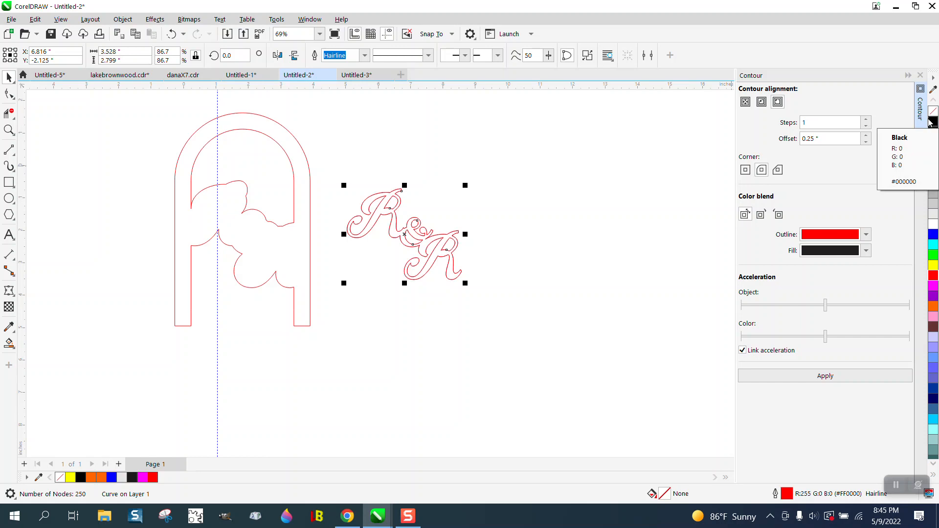
key("ctrl+d")
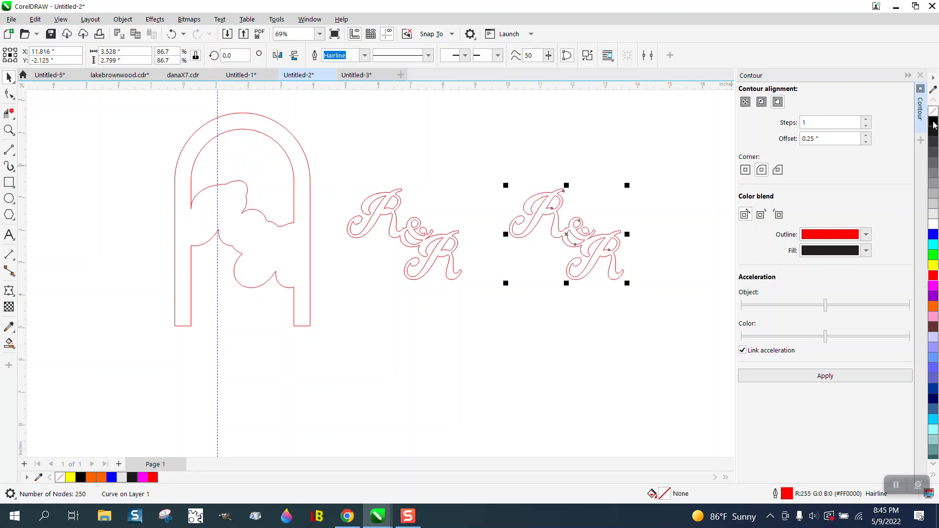
left_click(932, 122)
right_click(933, 113)
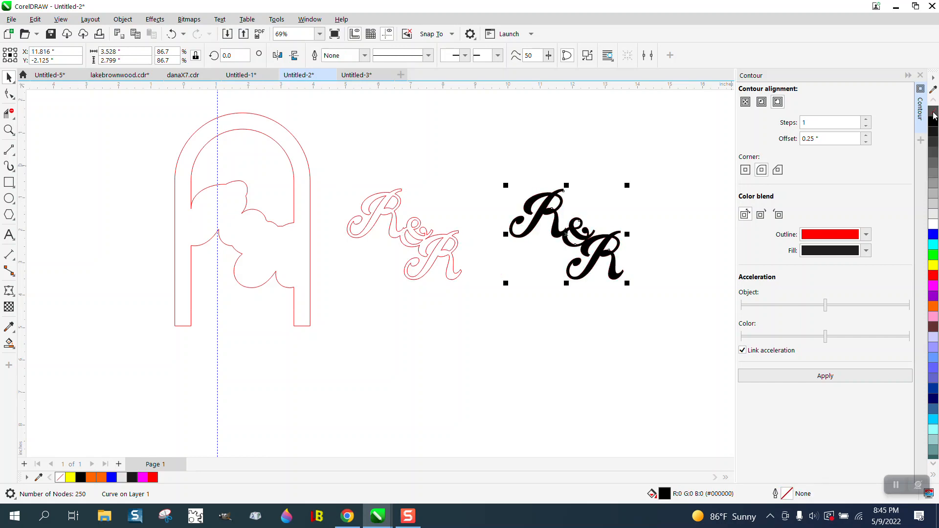
key("Left")
key("Left")
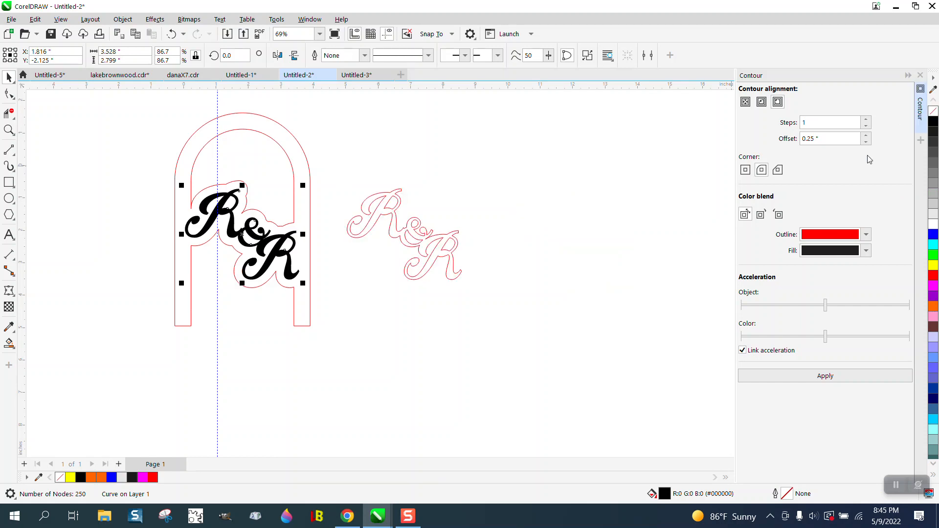
- Examine the layered monogram stand in the reference photo up close and compare it with the welded arch and black R&R lettering
scroll(818, 233, "down", 4)
left_click(9, 130)
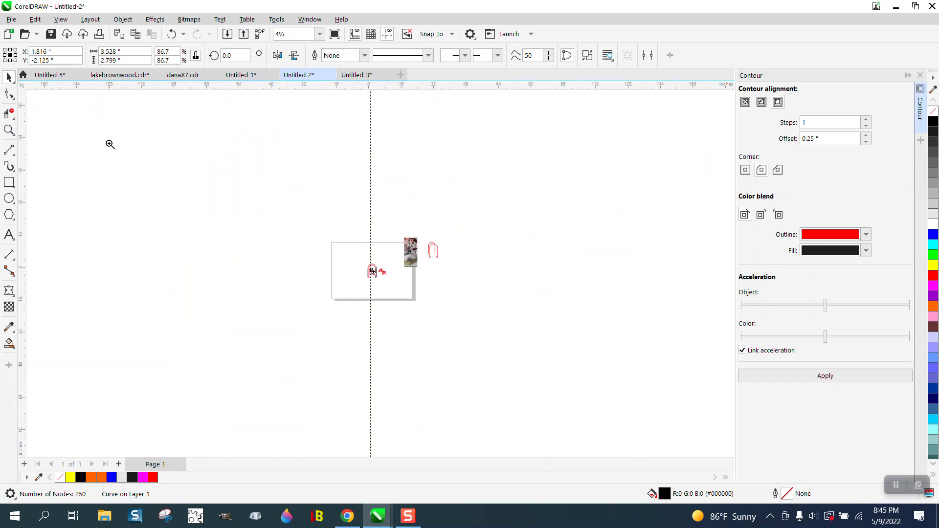
left_click_drag(384, 214, 449, 267)
left_click_drag(275, 261, 365, 313)
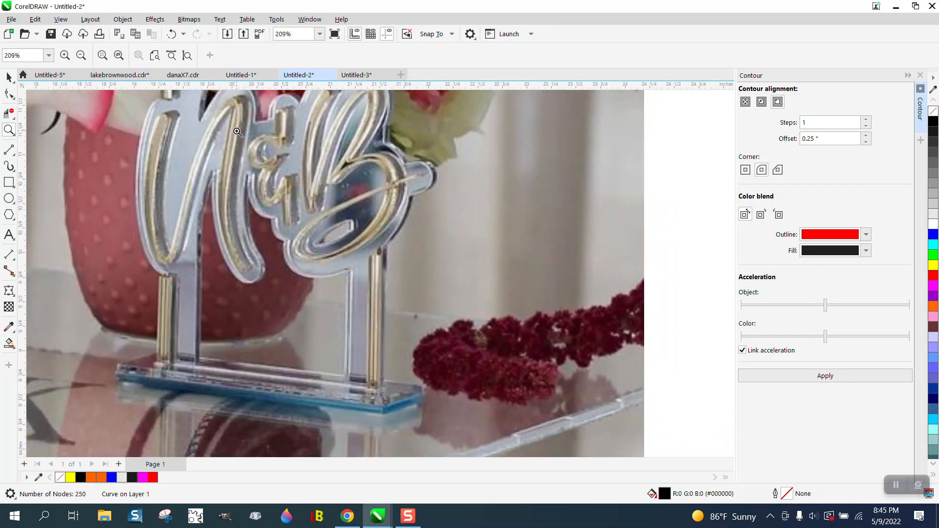
scroll(237, 132, "down", 3)
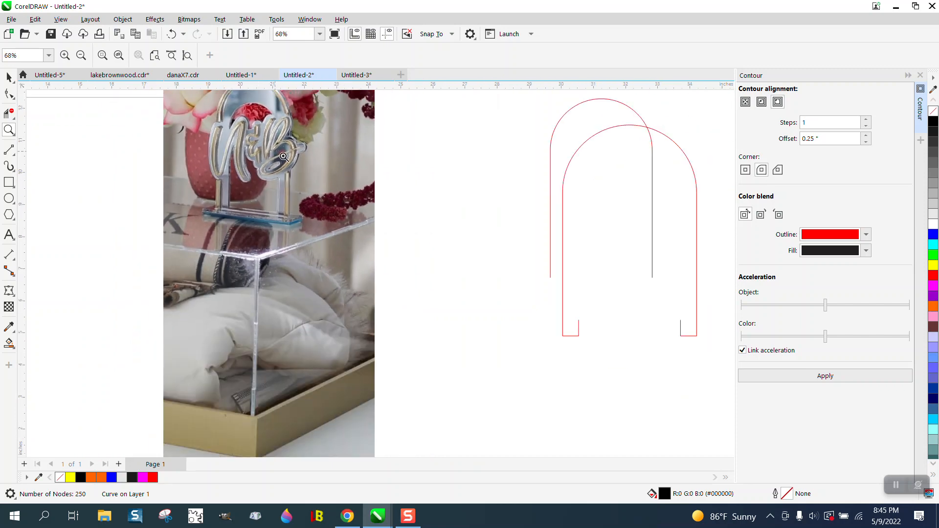
scroll(278, 155, "down", 1)
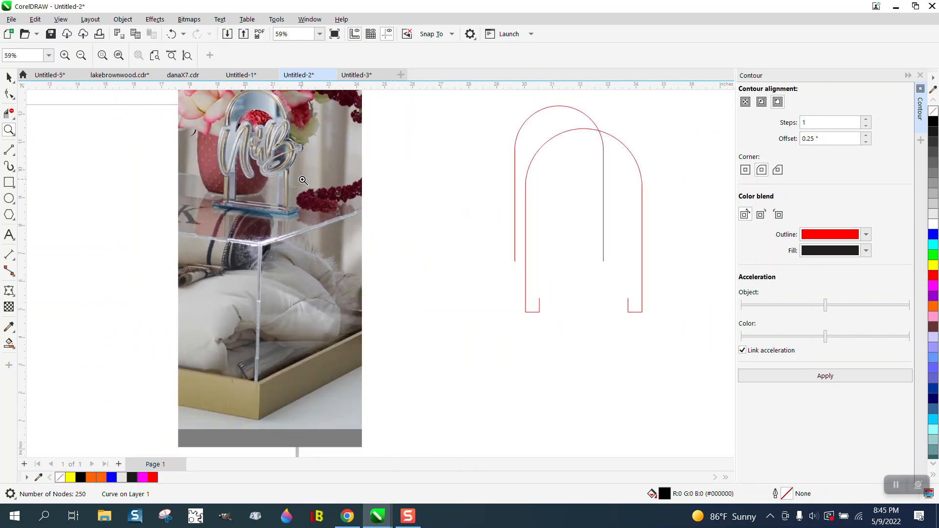
scroll(391, 205, "down", 2)
scroll(501, 231, "down", 3)
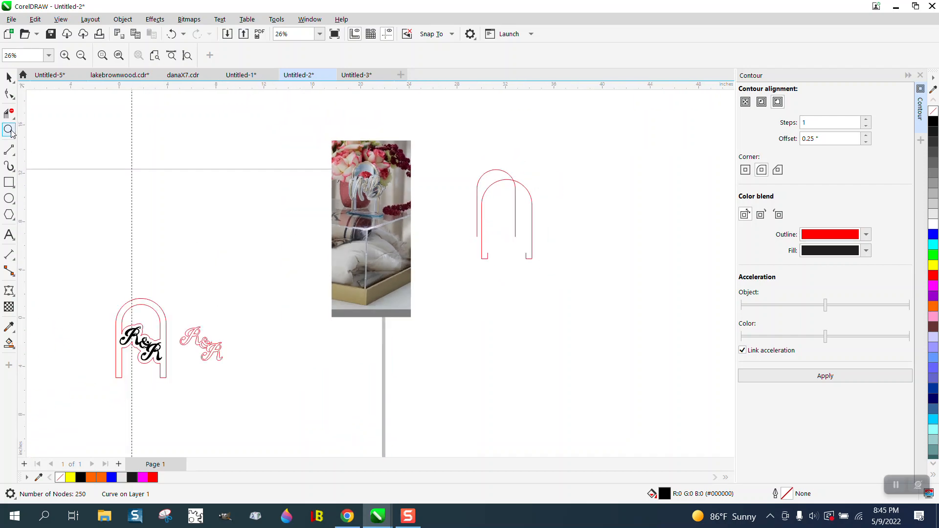
left_click_drag(109, 263, 307, 386)
scroll(293, 205, "down", 1)
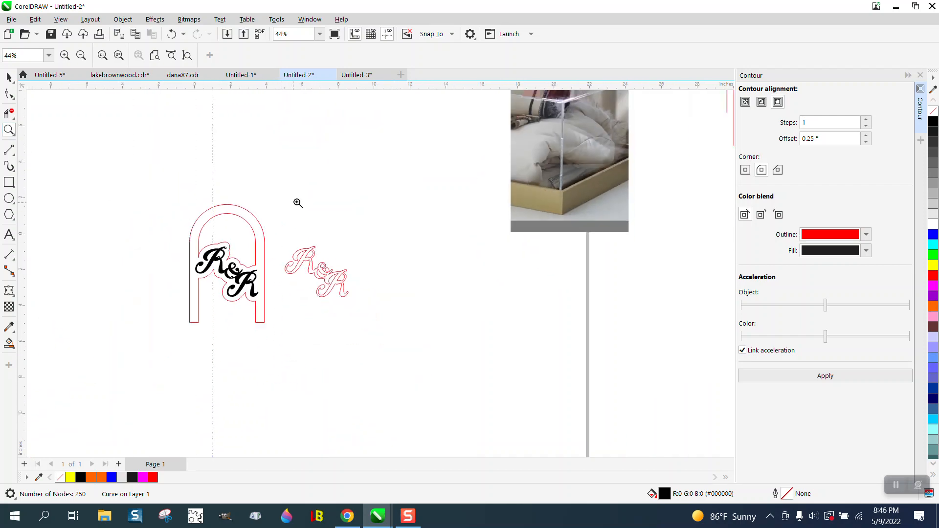
scroll(298, 206, "down", 1)
scroll(296, 219, "down", 1)
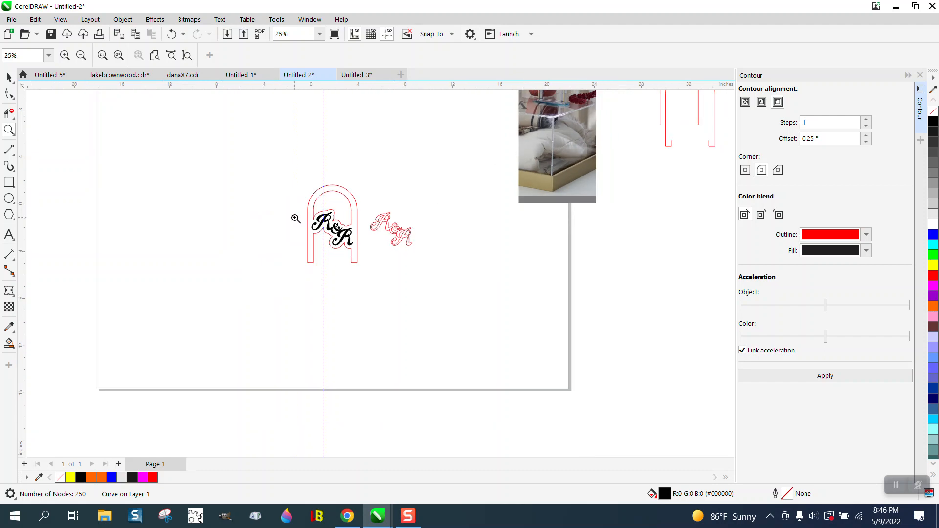
left_click_drag(290, 167, 420, 277)
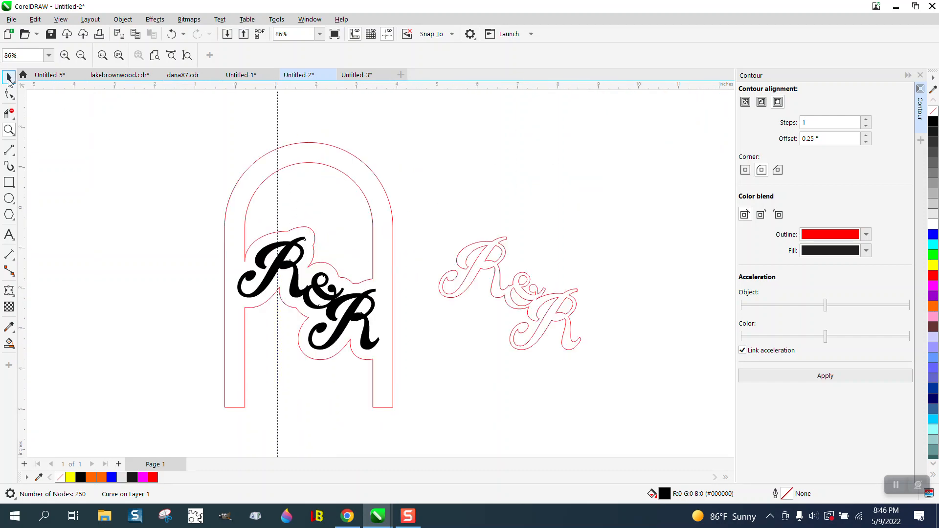
left_click(9, 78)
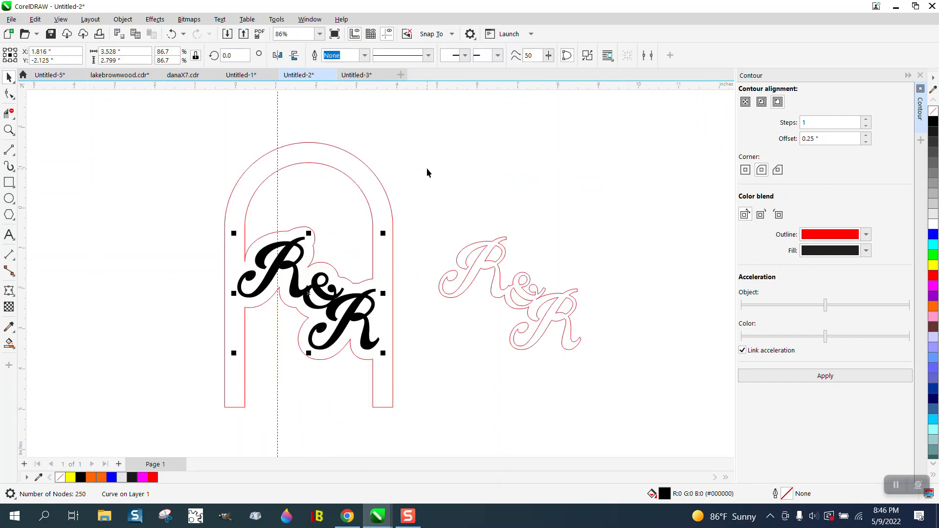
- Fill the black R&R lettering on the welded arch backing with light grey #E6E6E6
scroll(427, 168, "down", 1)
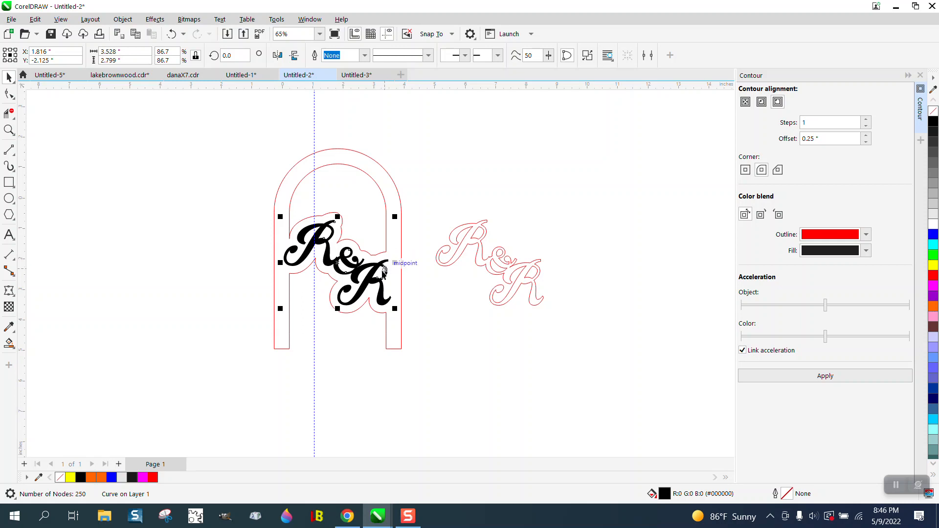
left_click(421, 273)
left_click(372, 272)
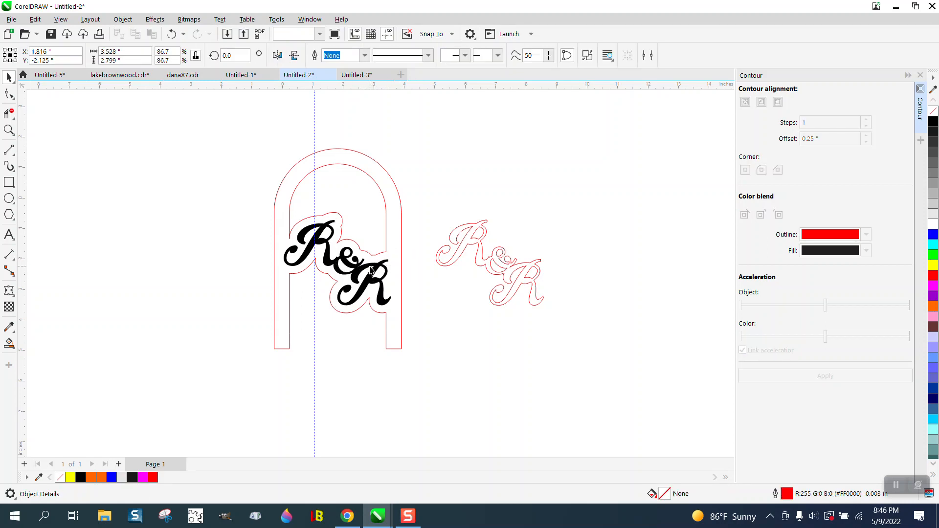
left_click(934, 216)
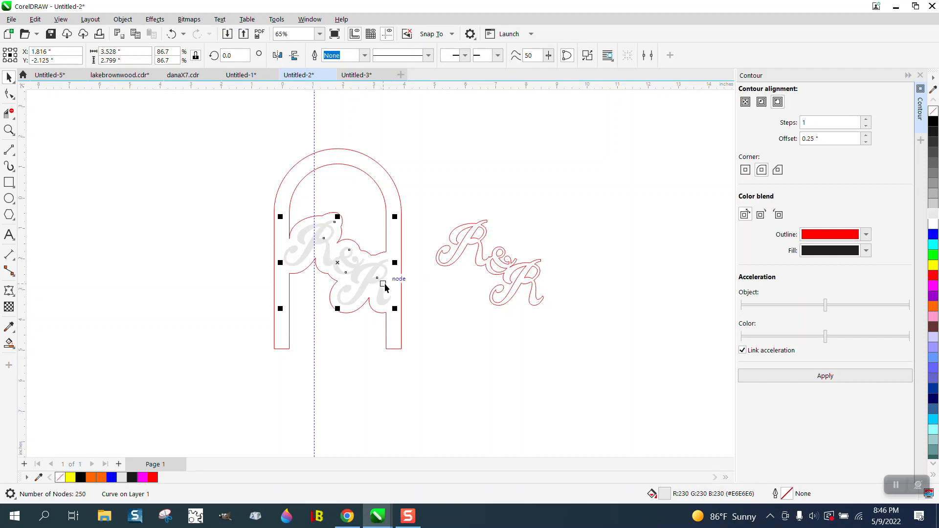
- Fill the separate red R&R monogram with yellow tinted by red to gold #FFBA00, and remove its outline
left_click_drag(432, 212, 617, 361)
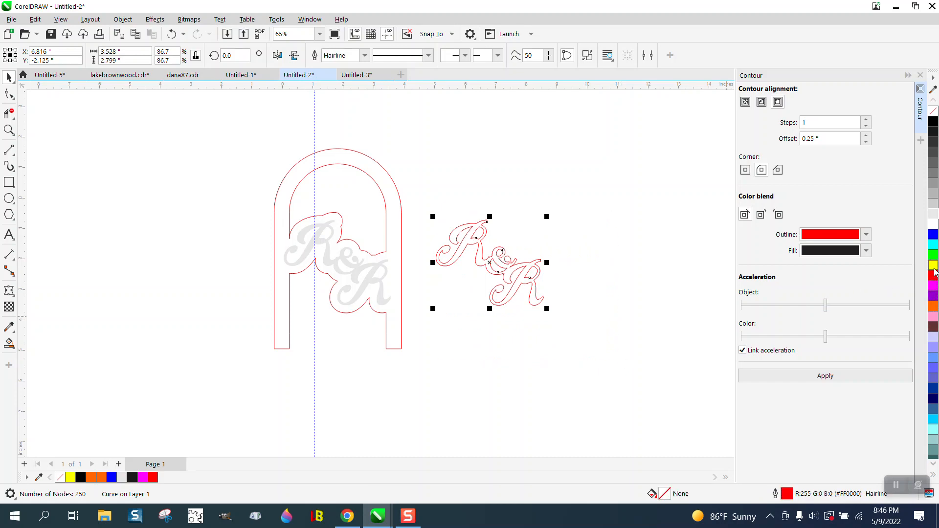
left_click(934, 267)
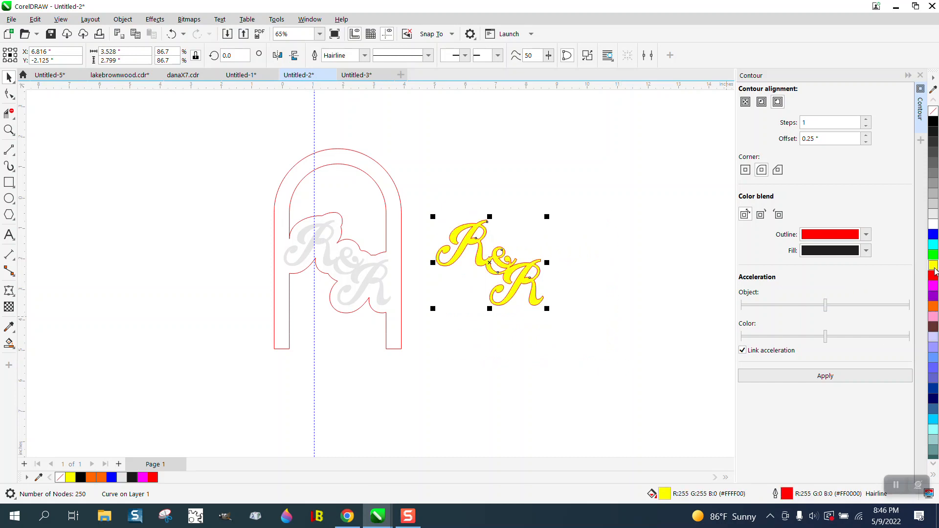
left_click(935, 276, "ctrl")
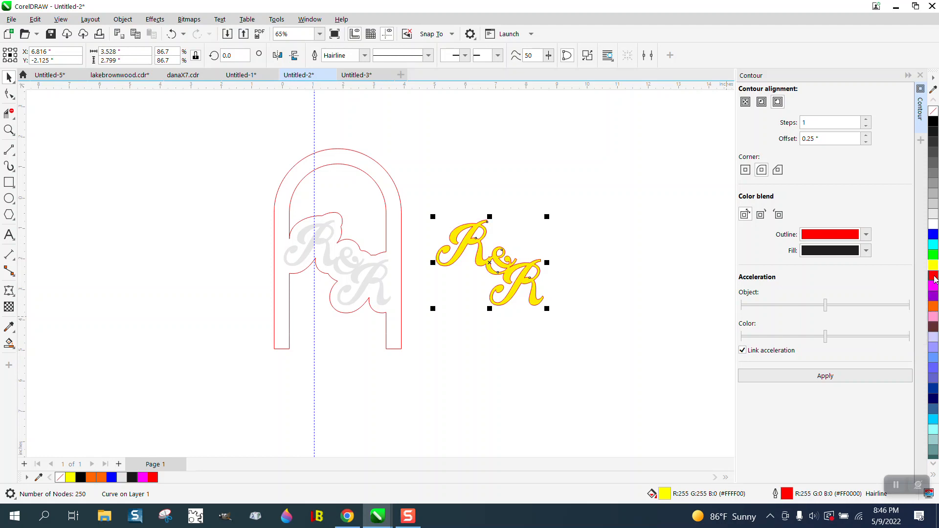
left_click(934, 276, "ctrl")
left_click(935, 277, "ctrl")
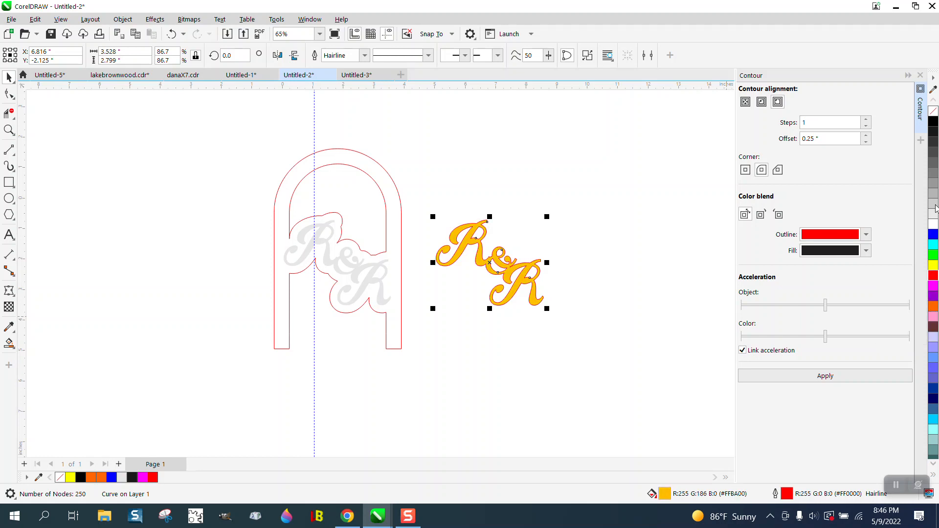
right_click(933, 111)
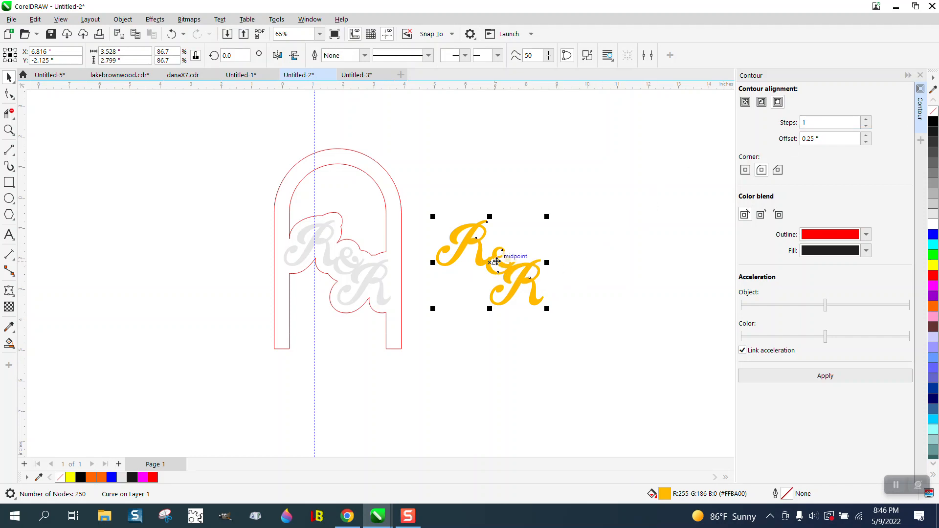
- Move the gold monogram 5" to the left onto the arch and order it to the front of the page
key("Left")
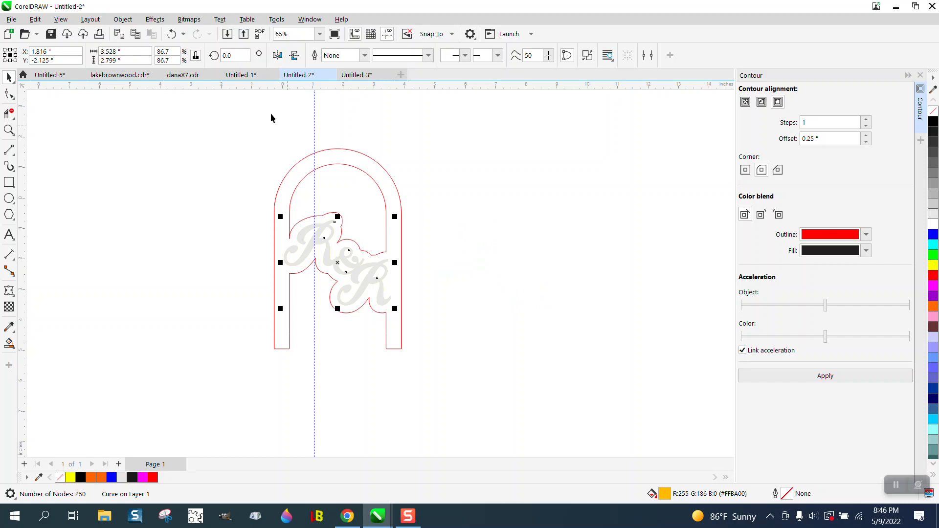
left_click(122, 19)
mouse_move(135, 200)
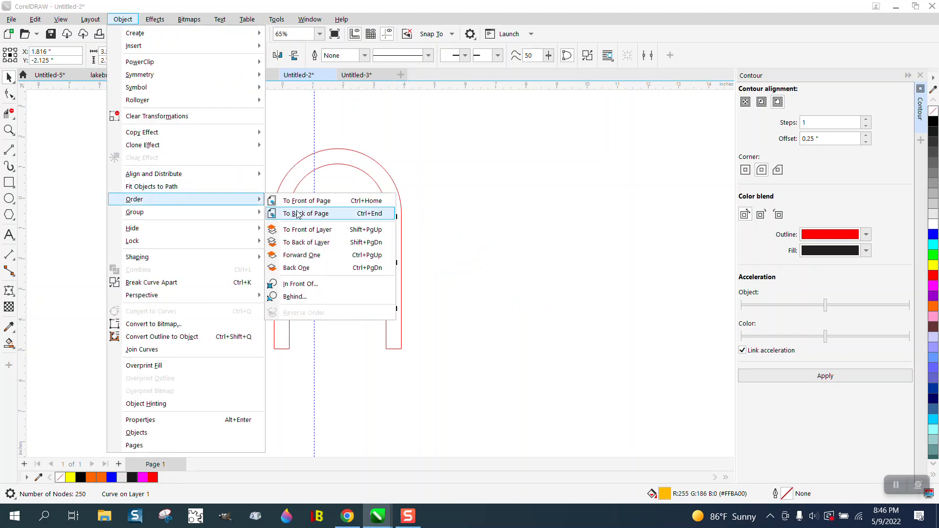
left_click(321, 200)
left_click(442, 195)
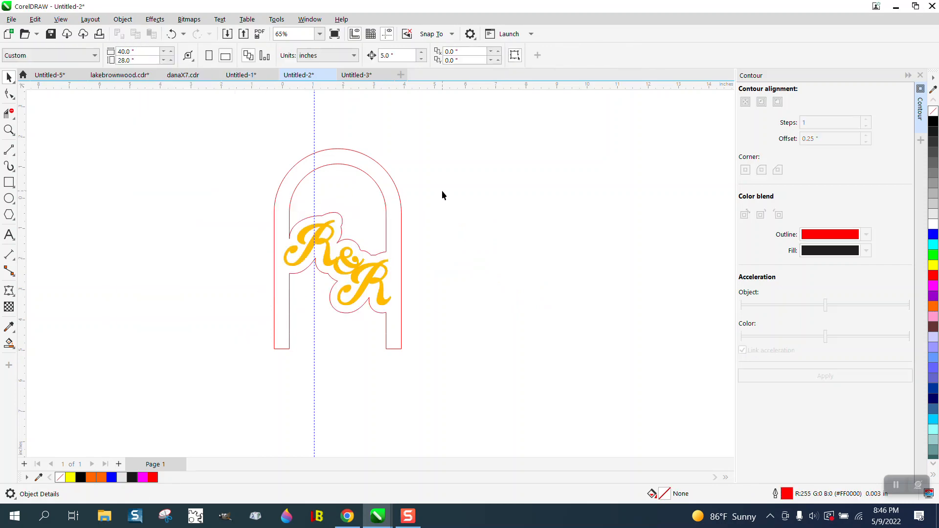
- Fill the welded arch backing with light grey and tint it with white to #F1F1F1, keeping the red hairline outline
left_click(399, 226)
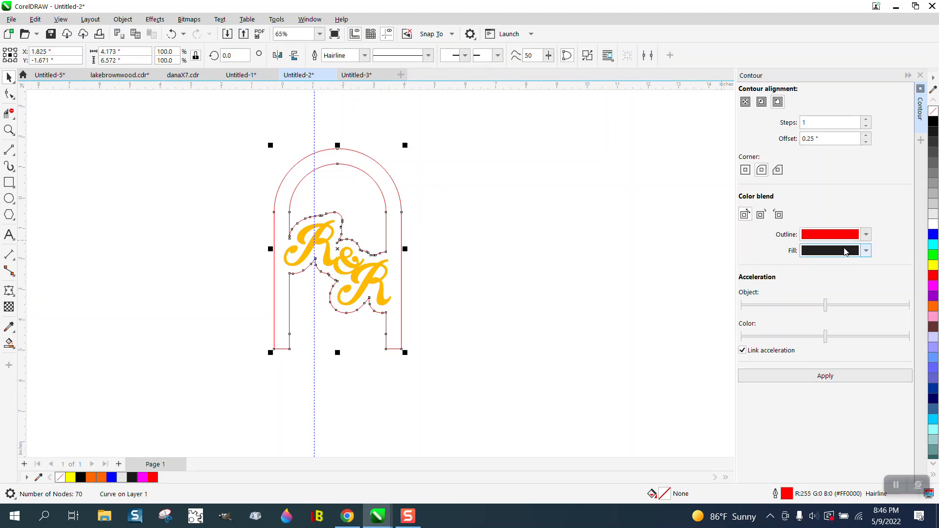
left_click(934, 216)
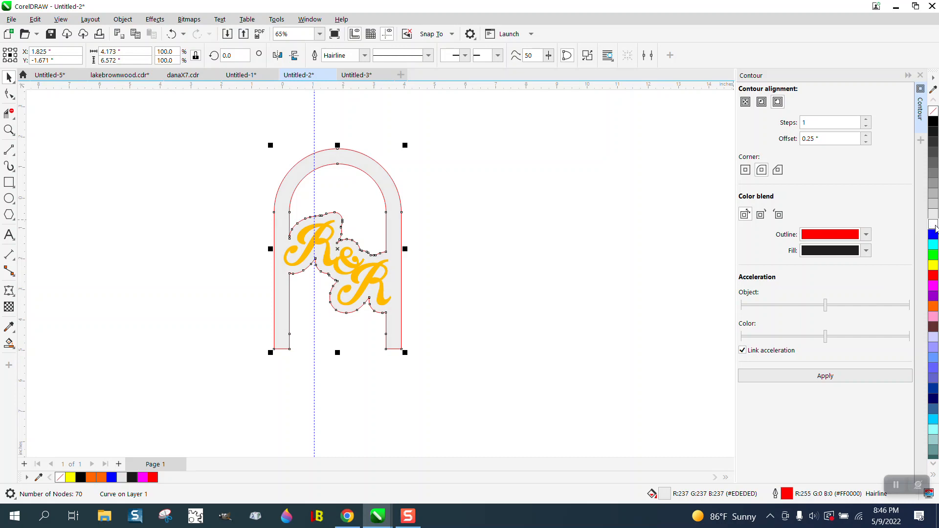
left_click(935, 226, "ctrl")
left_click(9, 130)
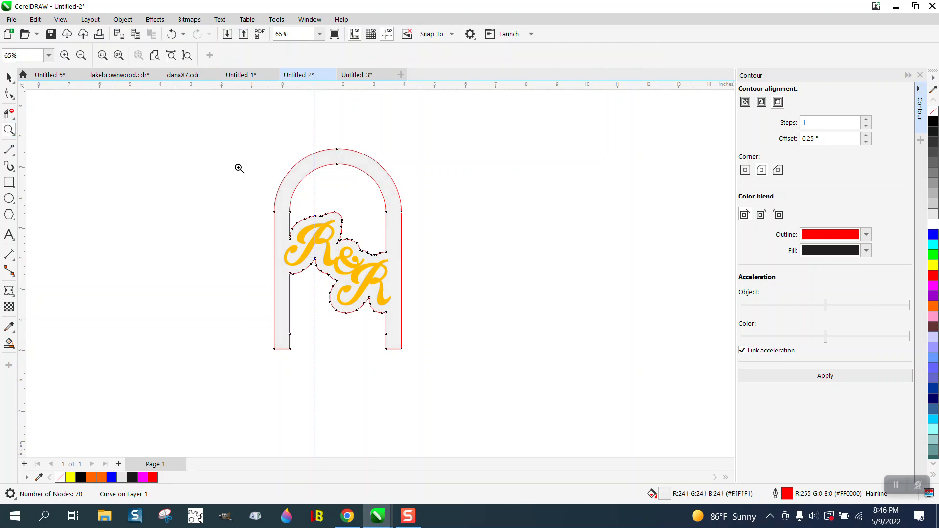
left_click_drag(236, 182, 580, 374)
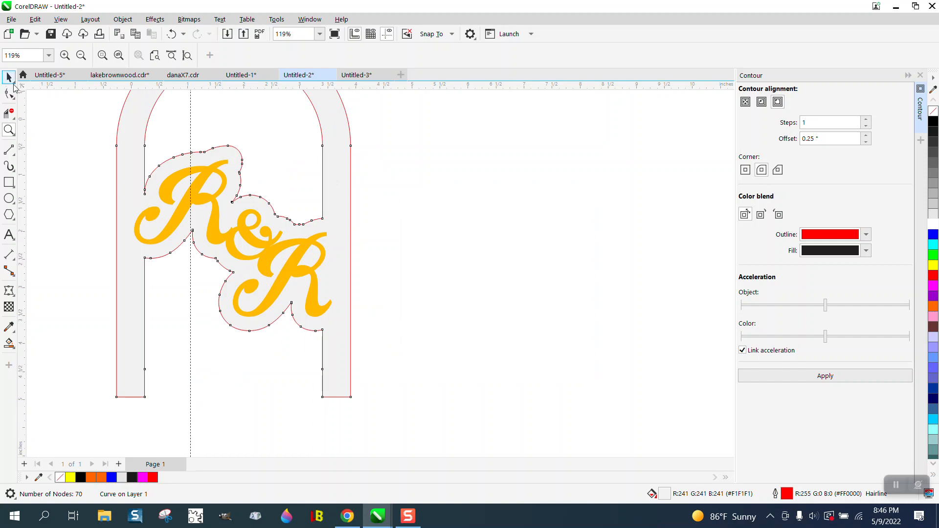
left_click(9, 77)
scroll(284, 253, "down", 3)
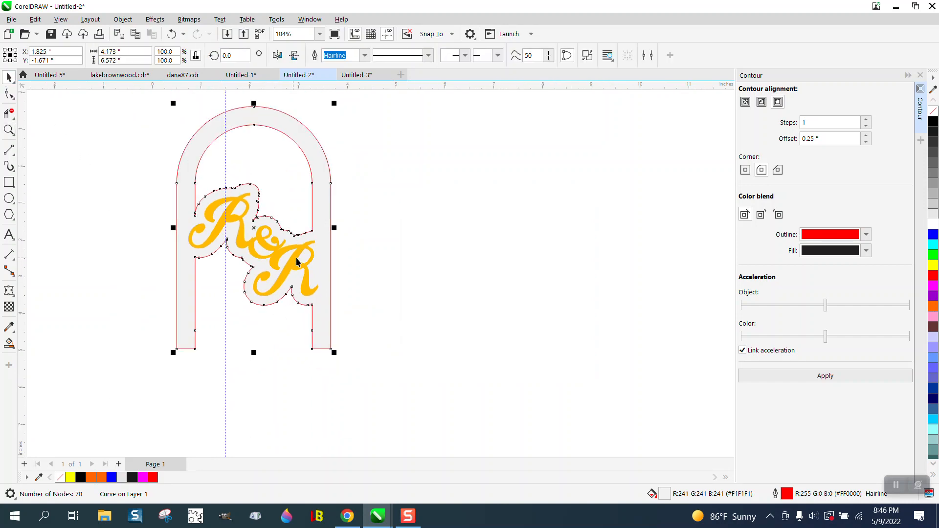
- Place the reference photo beside the arch and compare its layered lettering up close with the gold R&R on the backing
left_click_drag(719, 165, 502, 293)
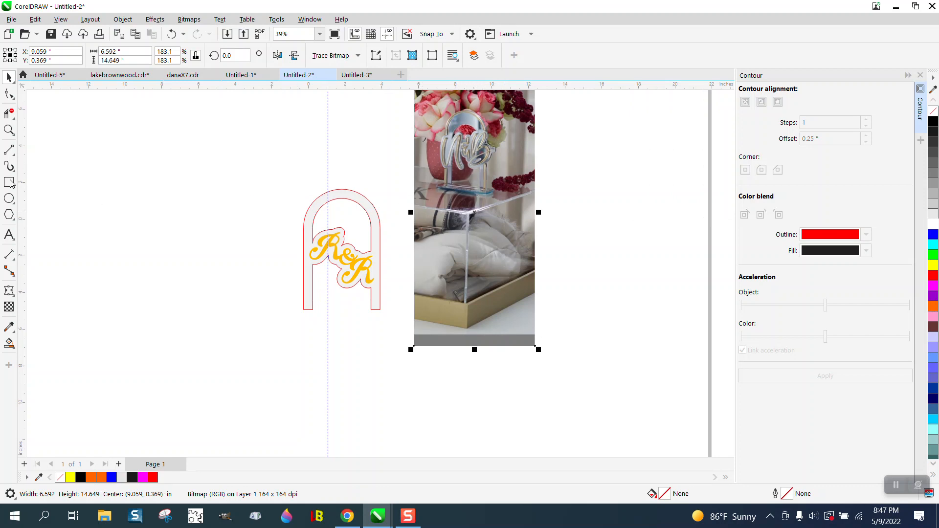
left_click(9, 129)
scroll(460, 149, "up", 4)
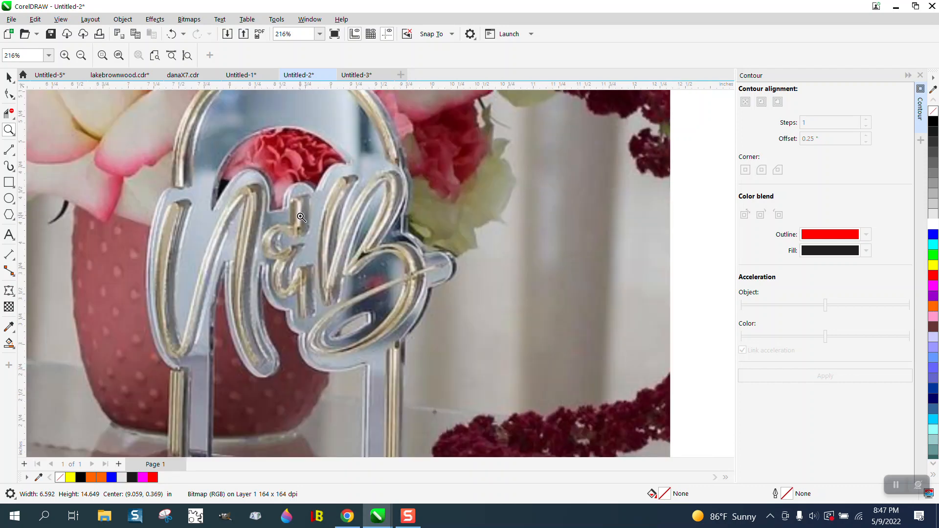
scroll(290, 229, "down", 1)
scroll(335, 228, "down", 1)
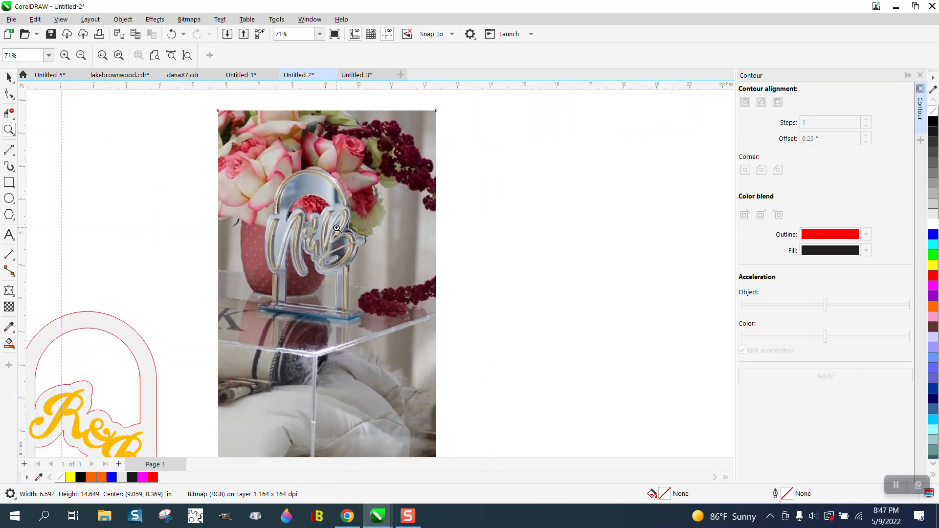
scroll(337, 228, "down", 1)
scroll(215, 337, "down", 1)
left_click_drag(120, 311, 272, 419)
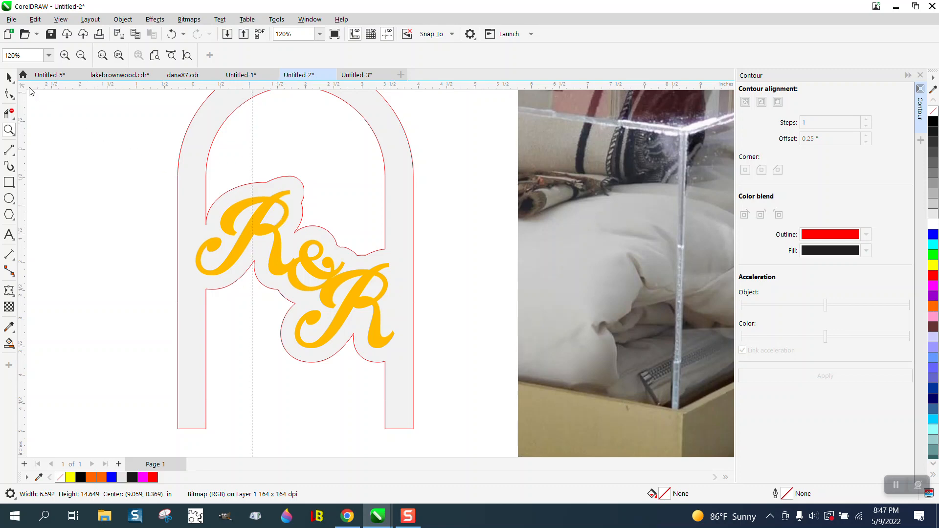
- Move the gold monogram 5" to the left off the arch and inspect the grey lettering left on the backing
left_click(9, 78)
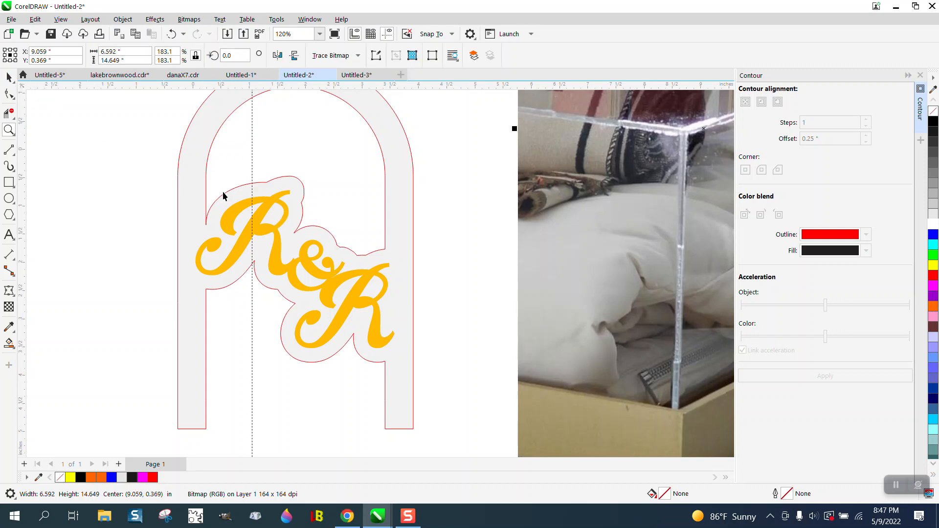
left_click(310, 265)
key("Left")
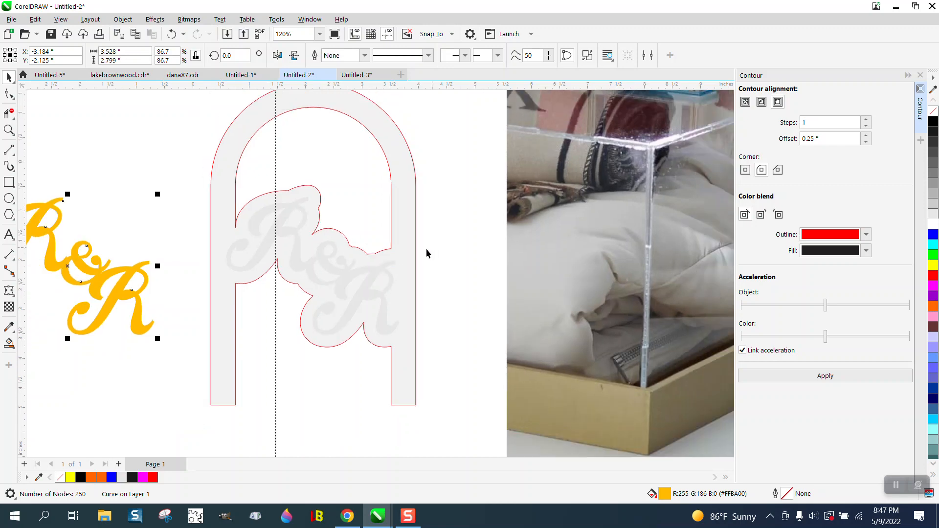
scroll(425, 251, "down", 2)
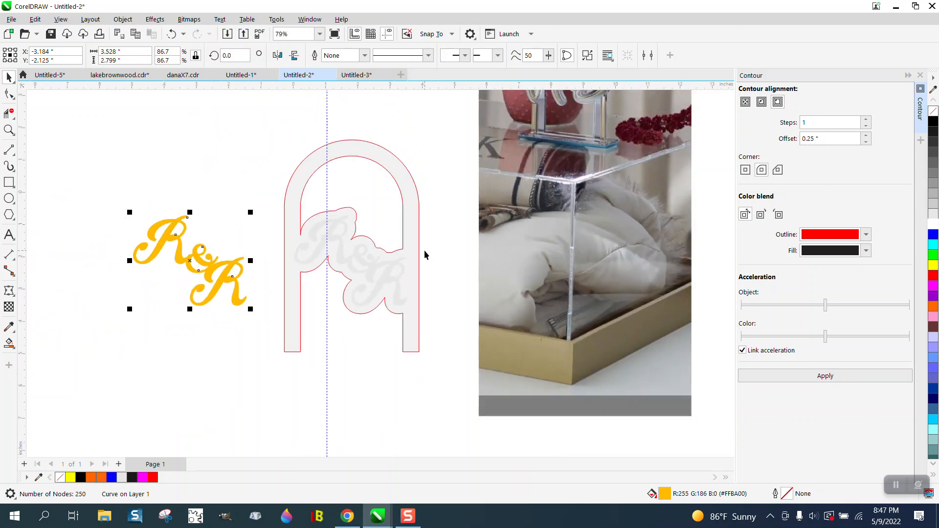
scroll(425, 251, "down", 3)
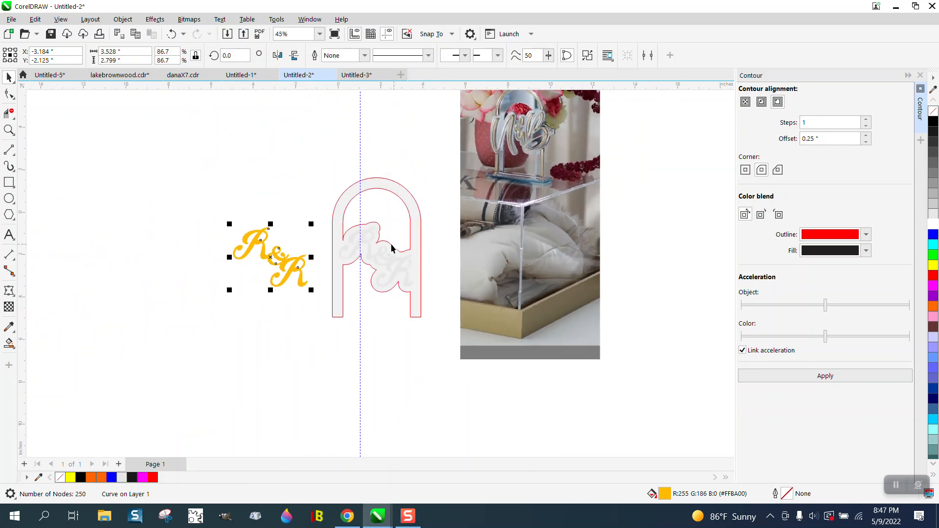
left_click(8, 129)
left_click_drag(238, 206, 507, 330)
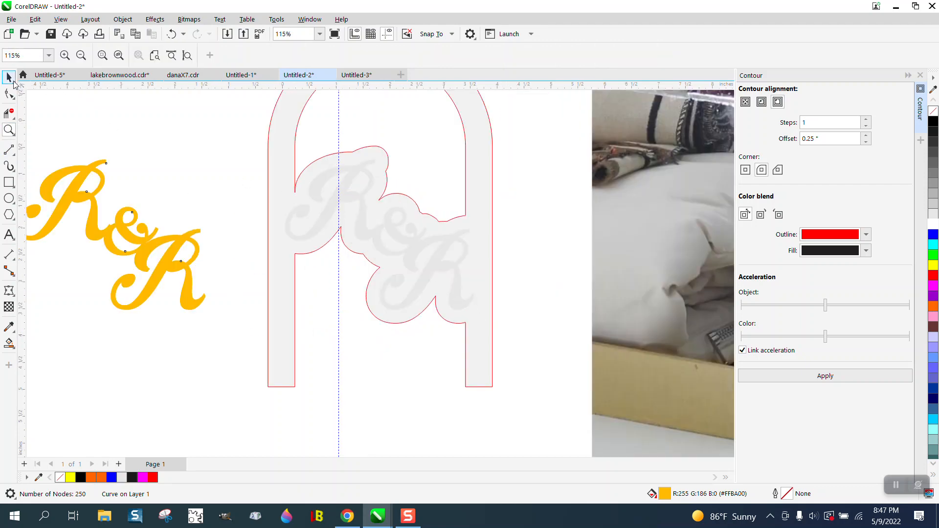
left_click(9, 77)
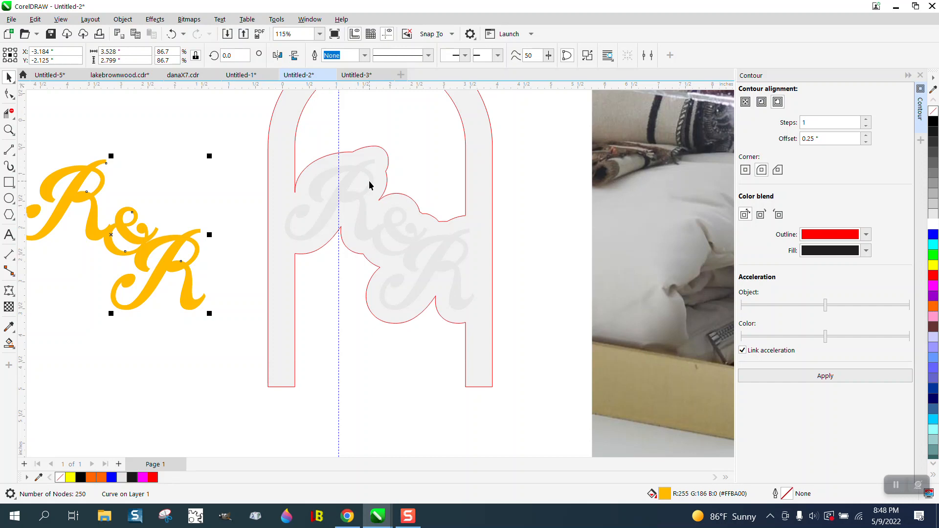
- Remove the gold monogram's fill, give it a red outline, and move it 5" to the right back onto the arch
left_click(933, 110)
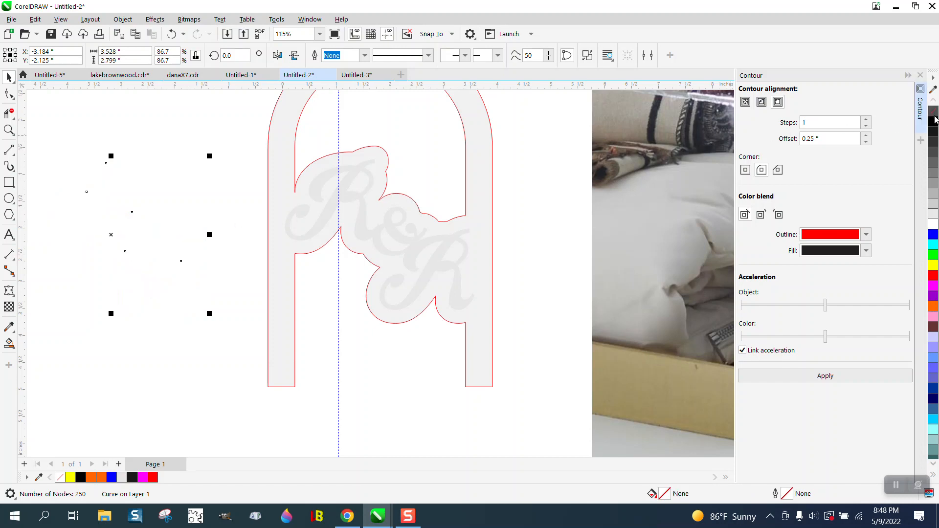
right_click(935, 274)
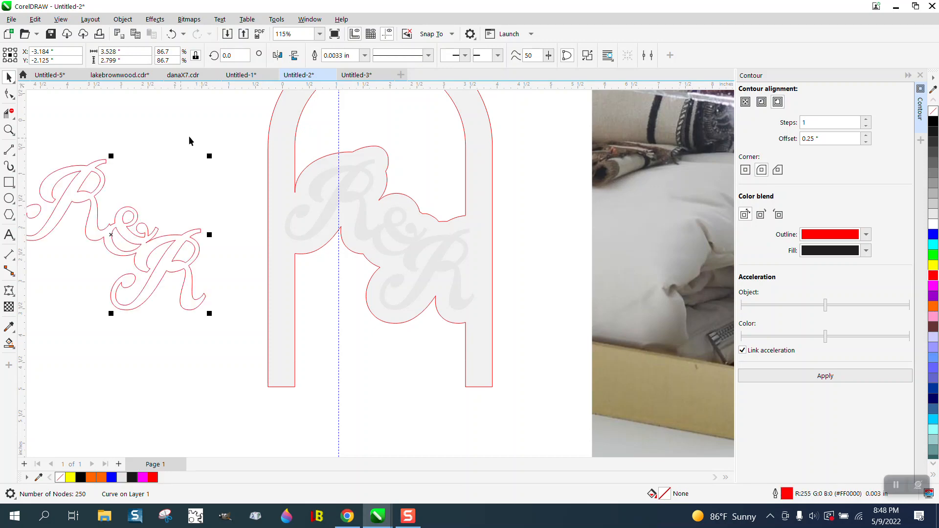
scroll(200, 157, "down", 1)
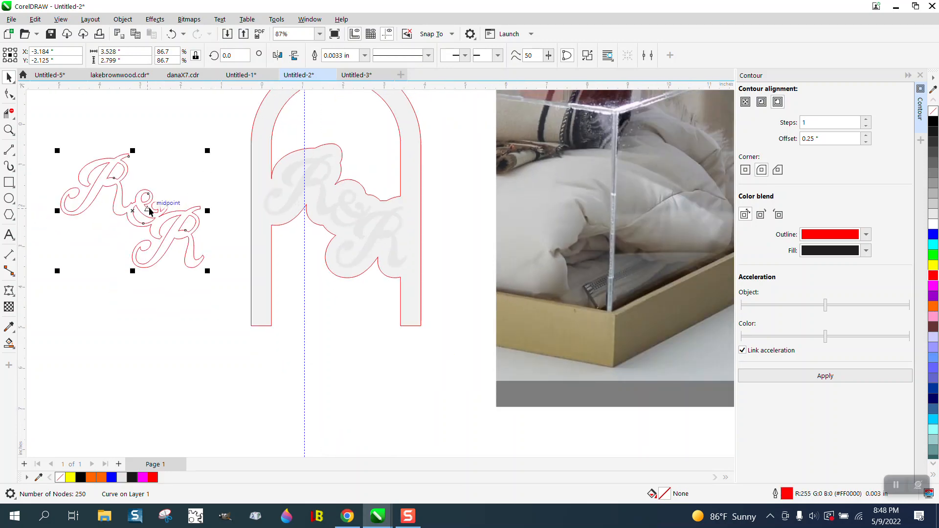
key("Right")
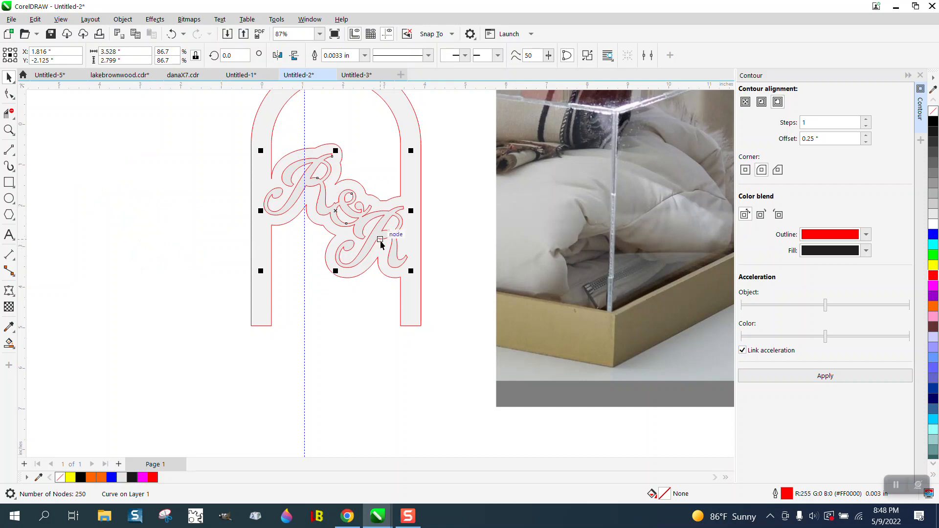
- Examine the base plate and the legs of the arched stand in the reference photo up close
scroll(491, 238, "down", 2)
scroll(491, 237, "down", 1)
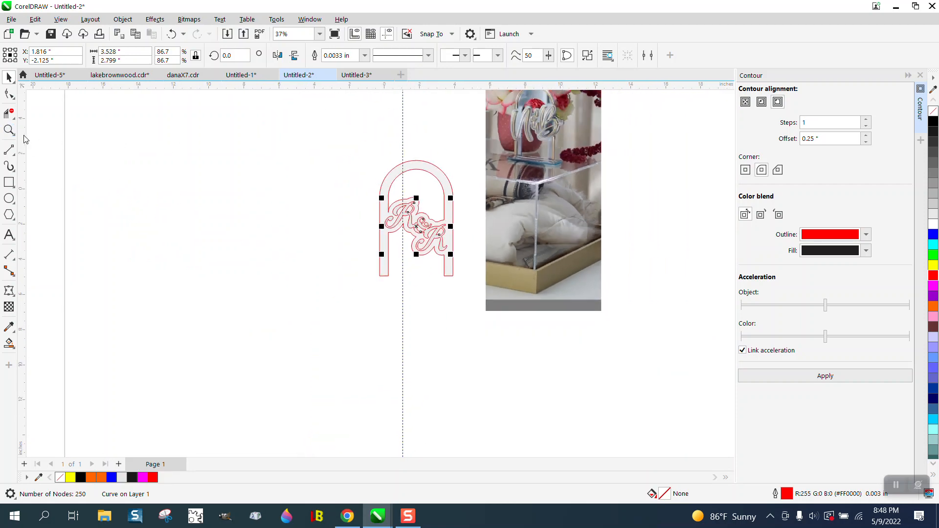
left_click(9, 129)
left_click_drag(494, 145, 610, 197)
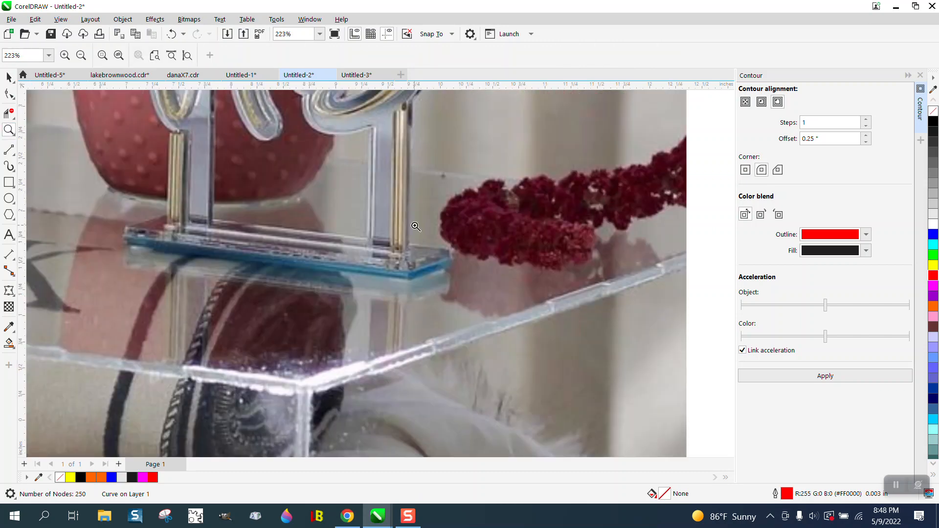
scroll(370, 234, "down", 4)
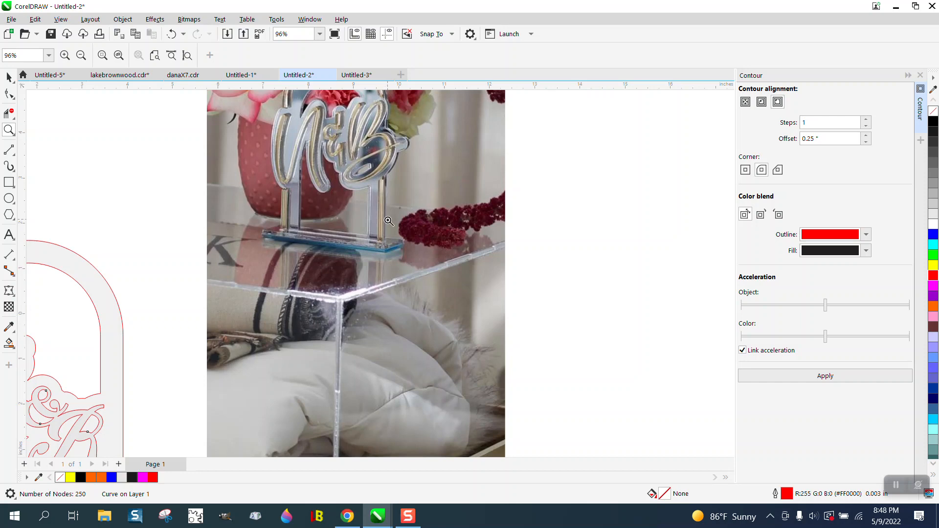
scroll(387, 219, "down", 1)
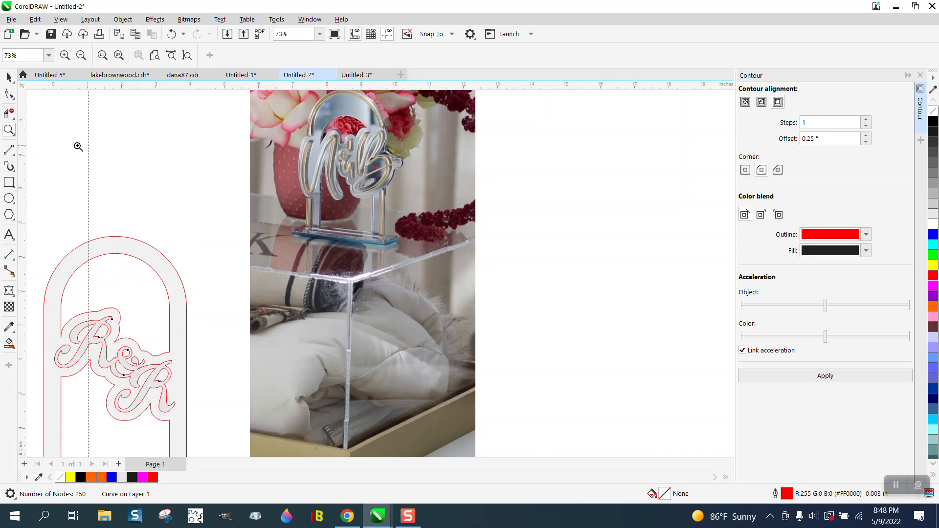
left_click(9, 76)
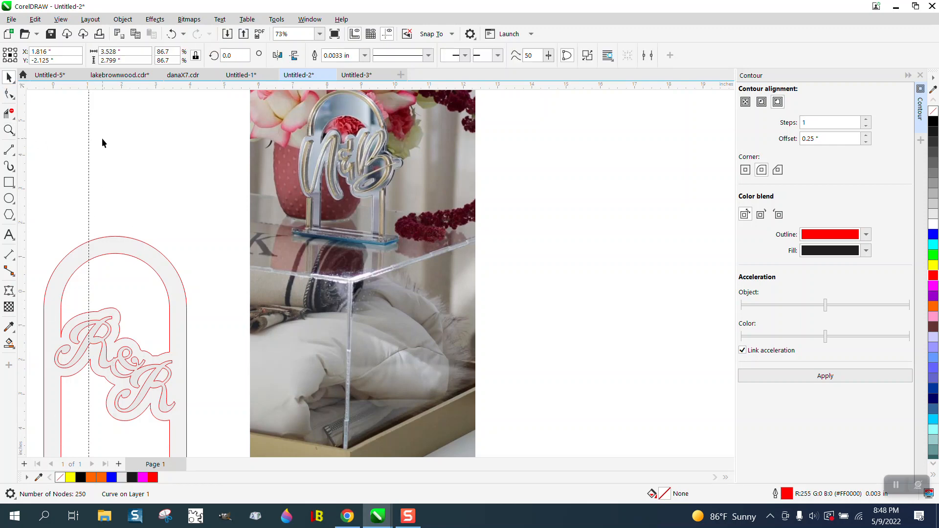
- Remove the arch backing's fill and move the three nodes of its inner arch curve straight down to thicken the top
left_click(115, 251)
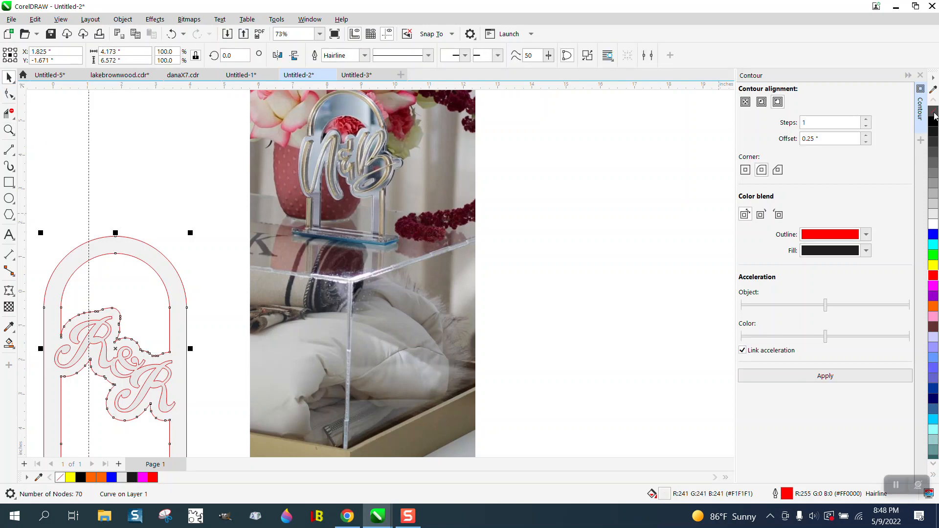
left_click(9, 93)
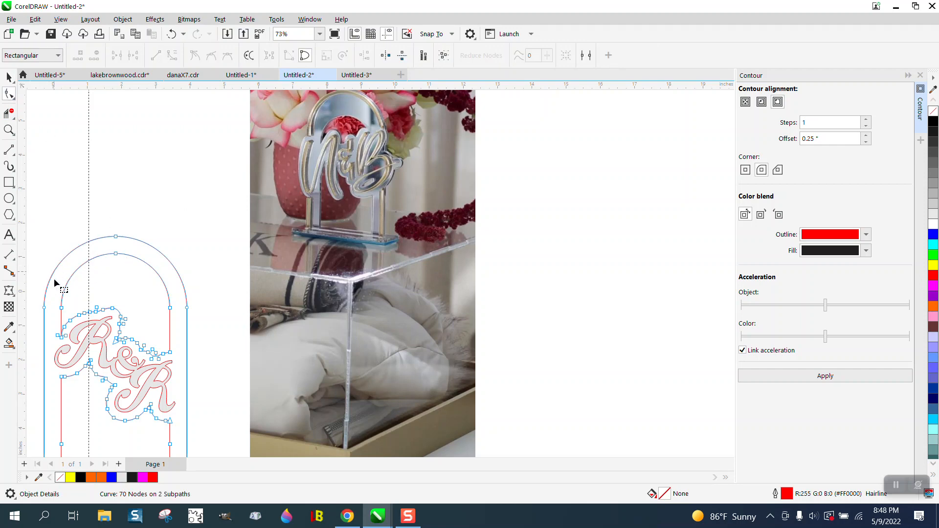
left_click(62, 309)
left_click(117, 253, "shift")
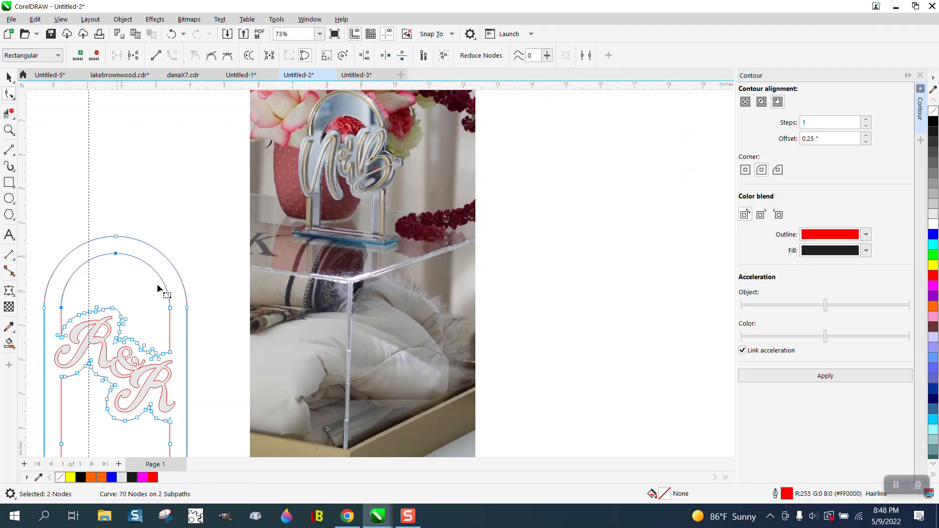
left_click(170, 309, "shift")
left_click_drag(116, 254, 118, 275)
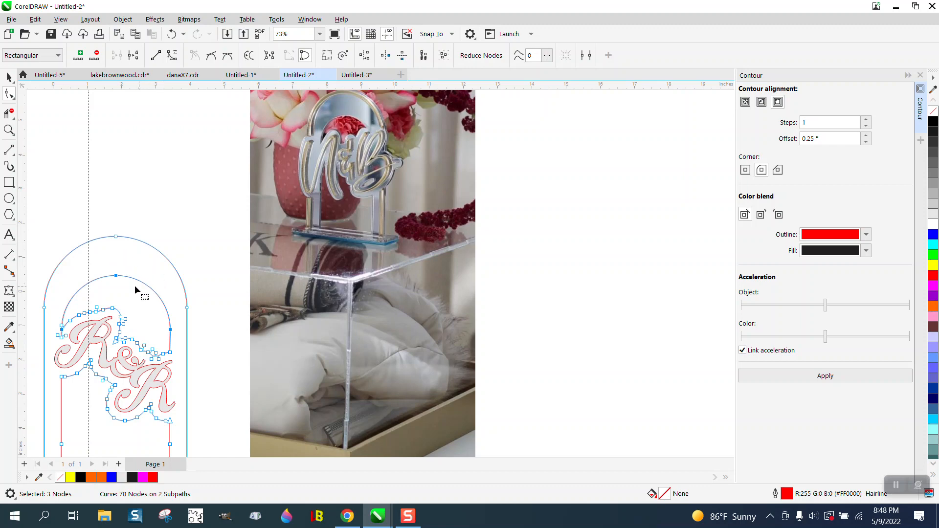
left_click(152, 218)
- Examine the R&R lettering and the backing outline around it up close
scroll(158, 224, "down", 1)
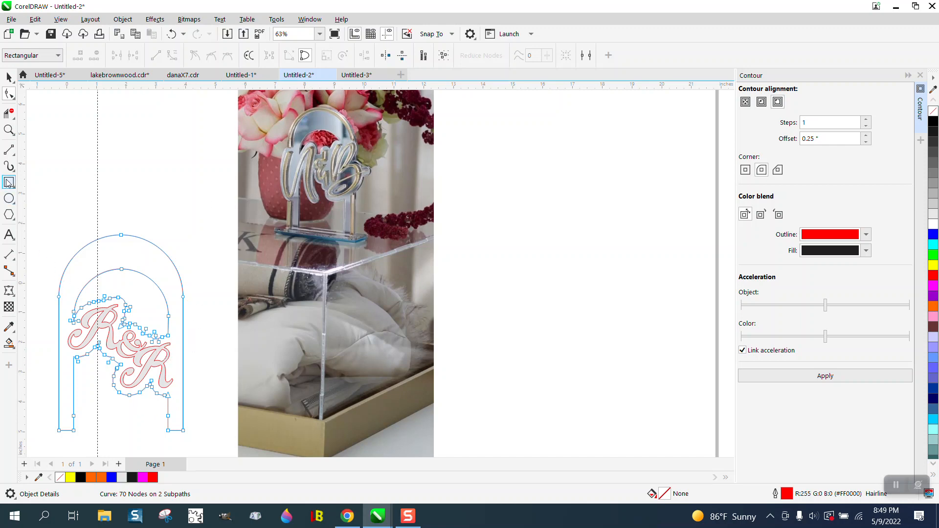
left_click(9, 130)
left_click_drag(105, 360, 255, 427)
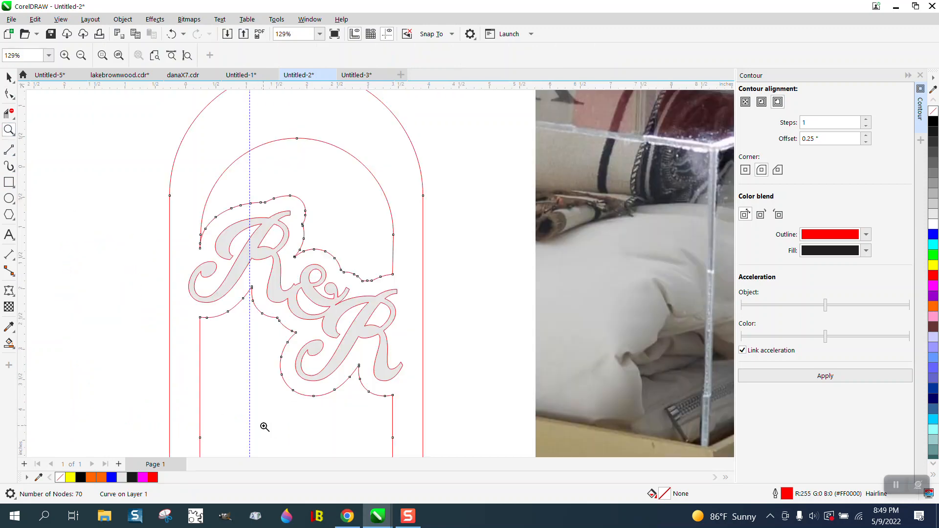